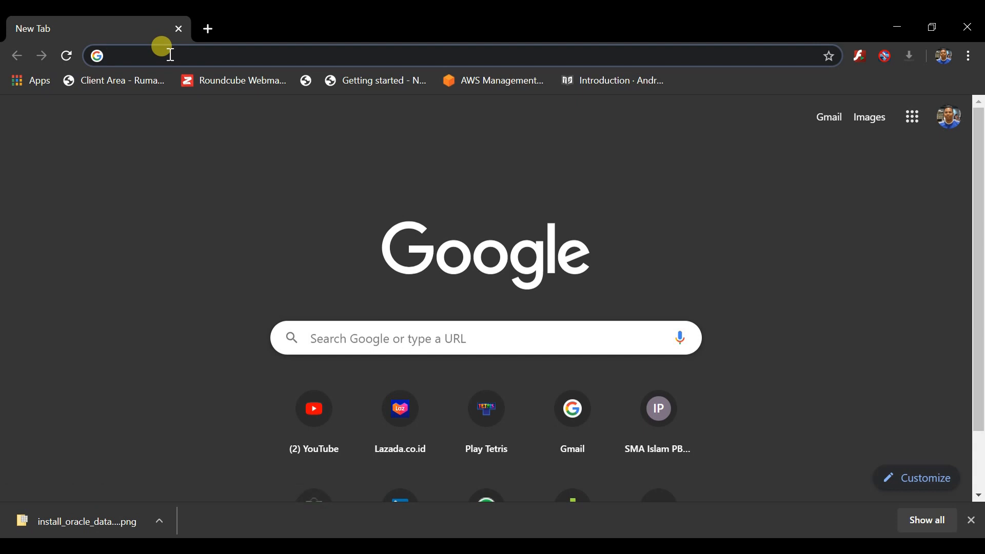
Step: Search the web for "download sqldeveloper" and open Oracle's SQL Developer Downloads page
type("download ")
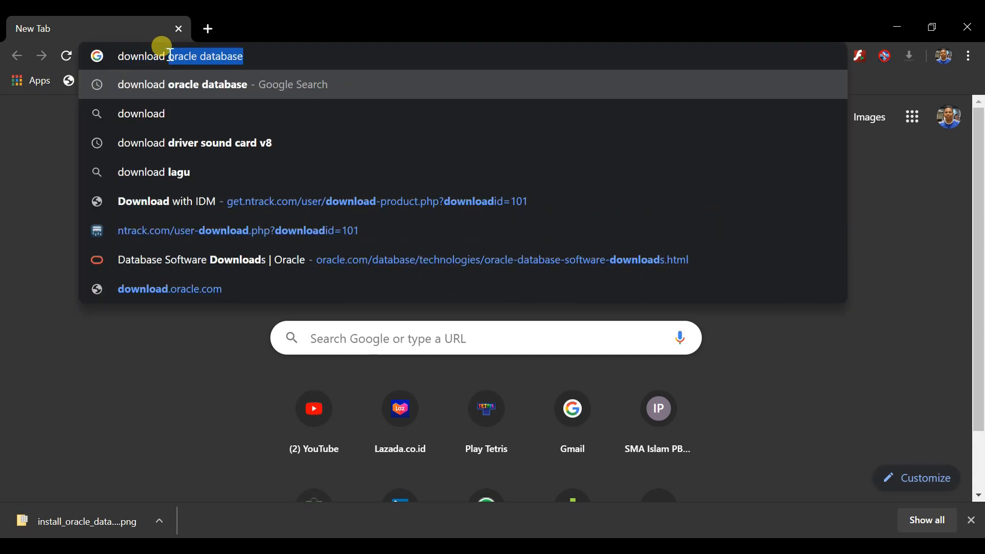
type("sqldeveloper")
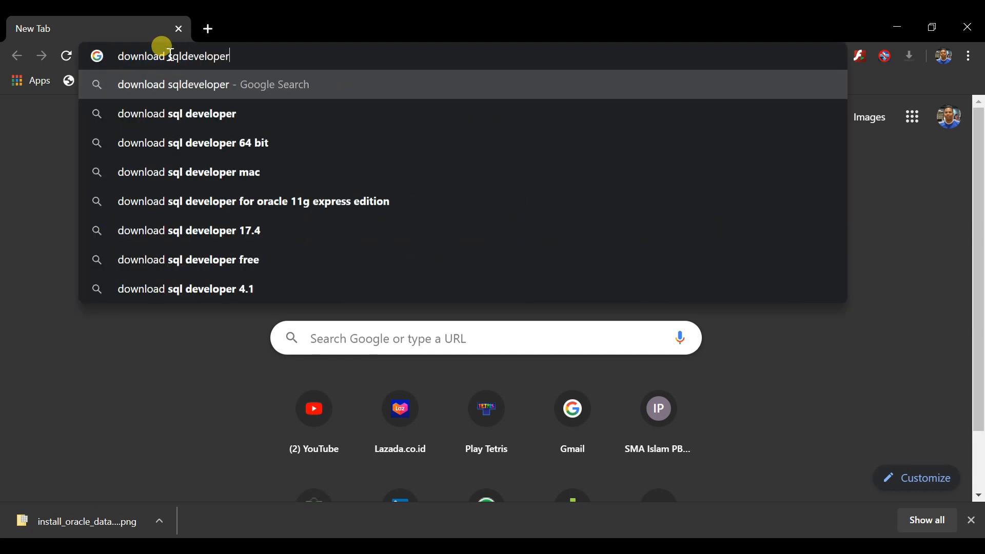
key("Return")
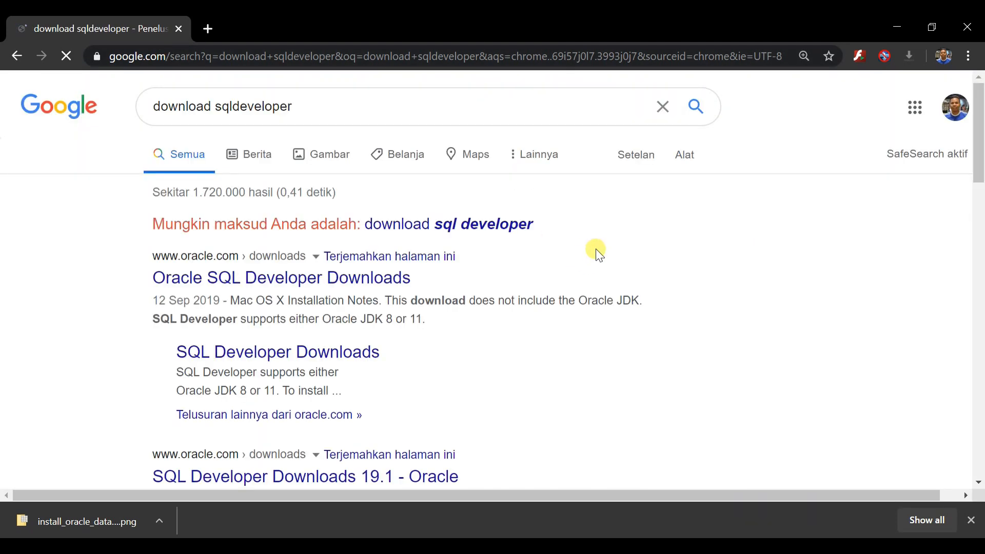
left_click(345, 282)
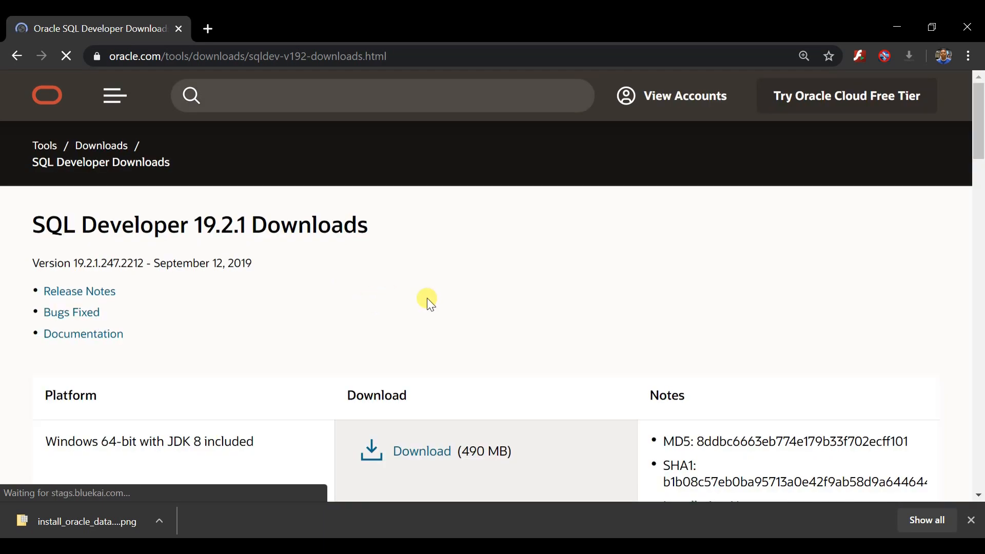
Step: Request the Windows 64-bit with JDK 8 download, accept the Oracle License Agreement and download sqldeveloper-19.2.1.247.2212-x64.zip
scroll(430, 304, "down", 4)
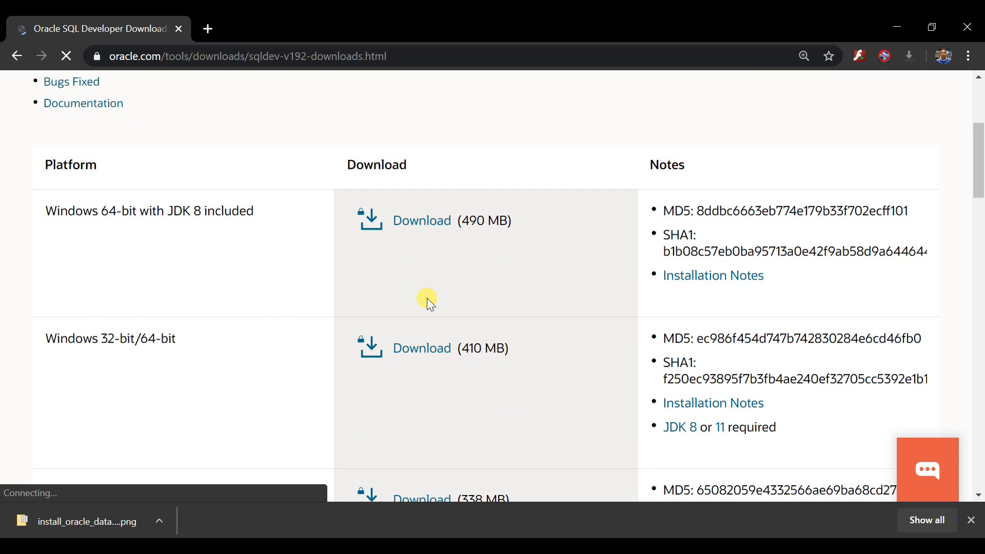
scroll(430, 304, "up", 2)
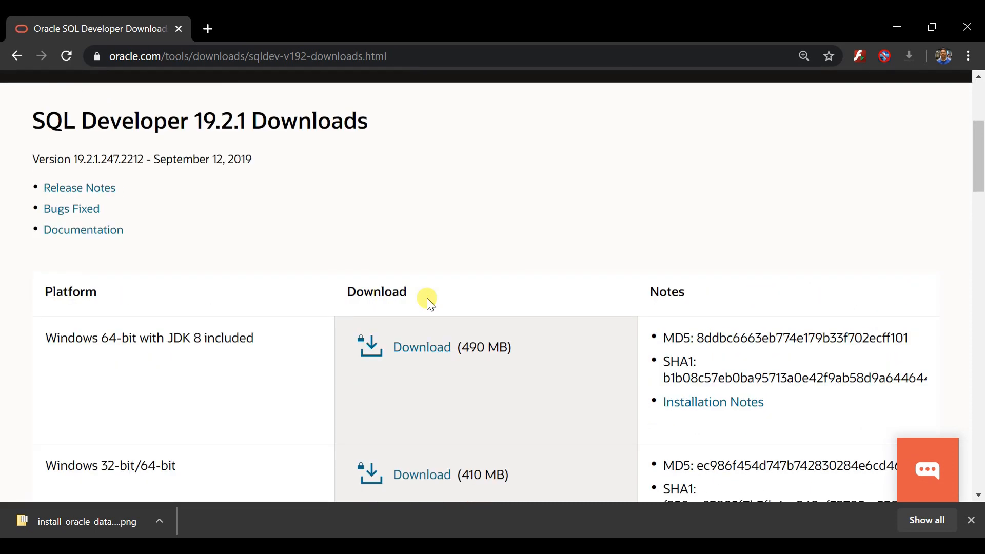
left_click(416, 350)
left_click(317, 271)
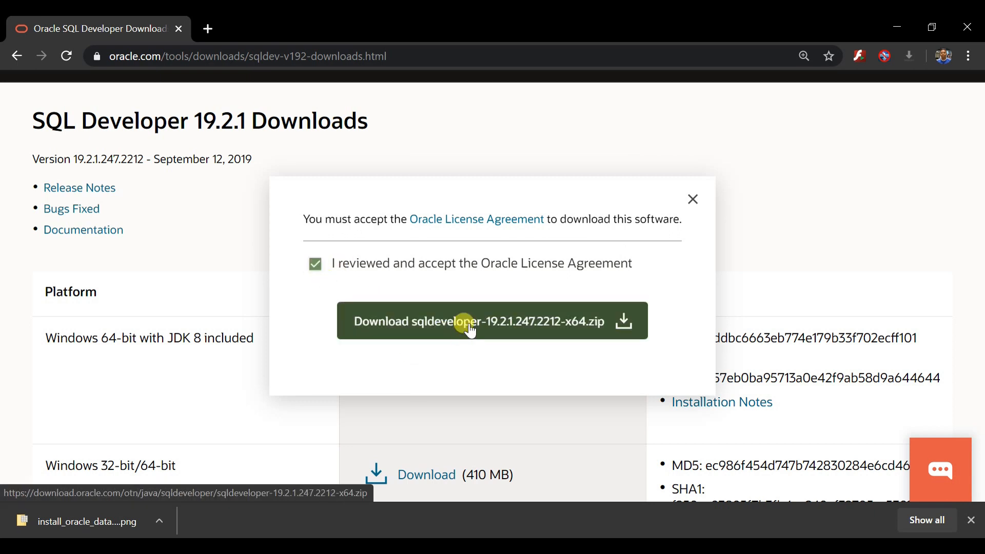
left_click(469, 327)
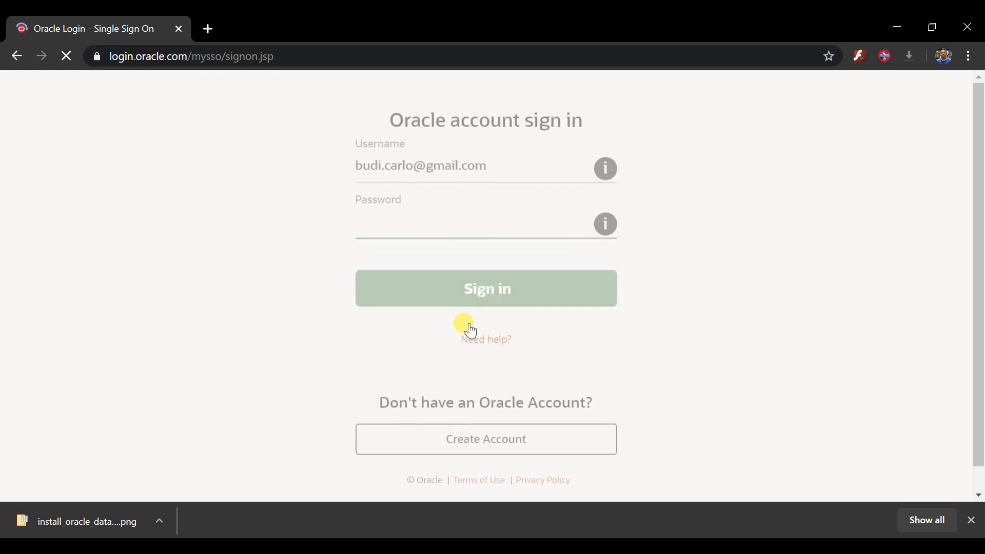
Step: Enter the Oracle account password and sign in to start the download
type("•")
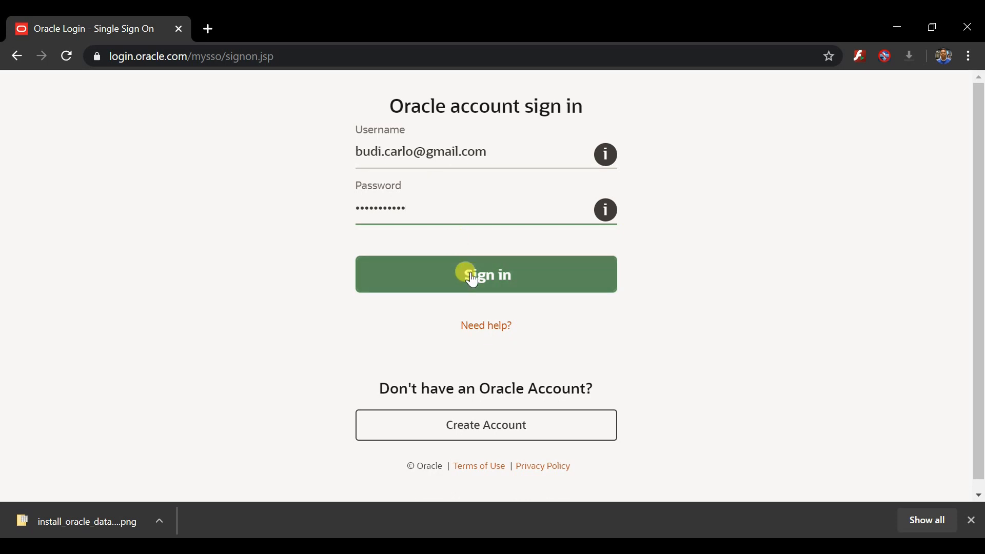
left_click(485, 277)
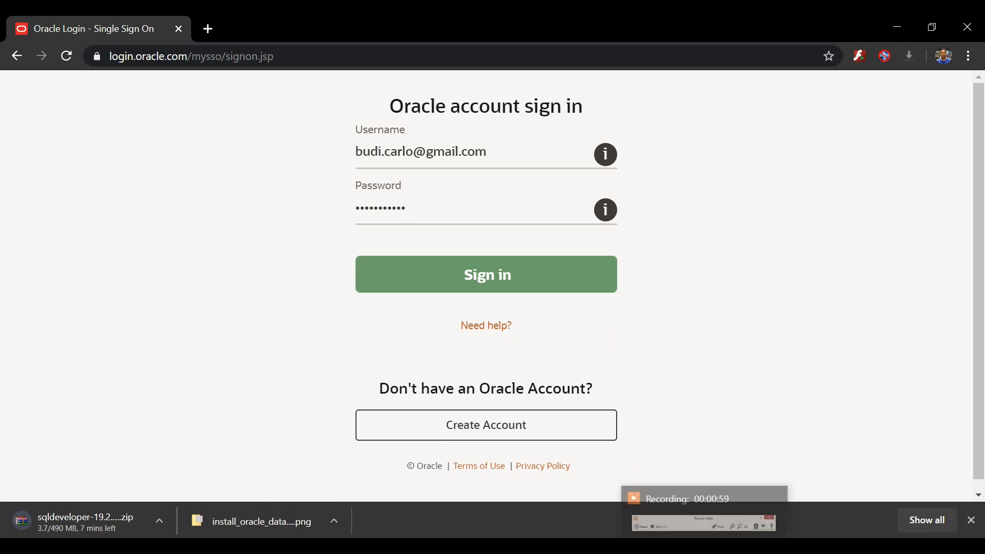
left_click(704, 546)
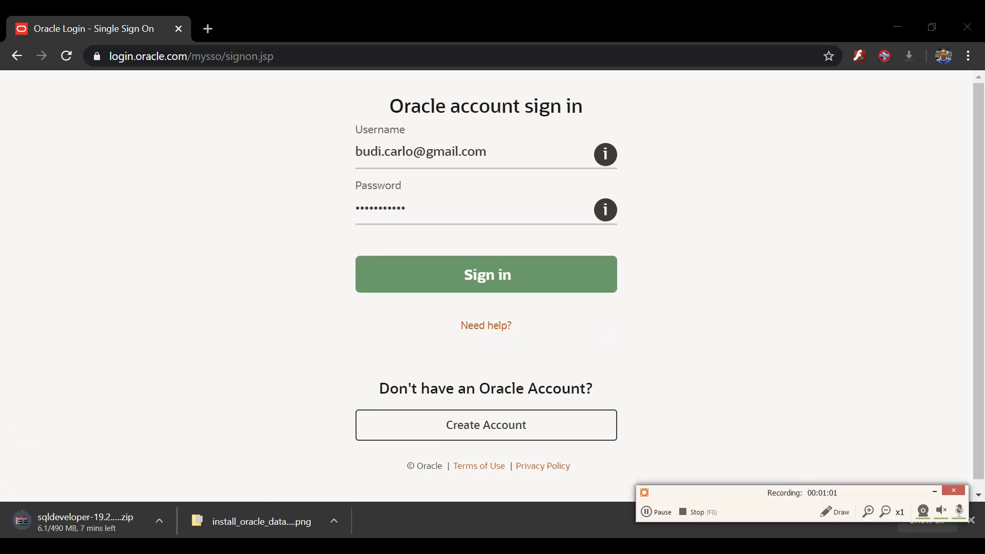
left_click(661, 513)
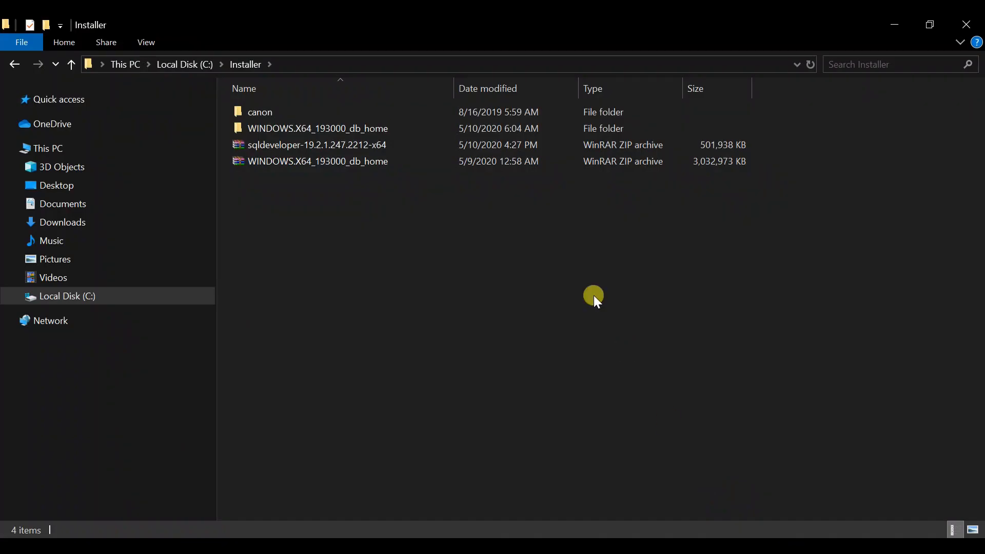
double_click(339, 146)
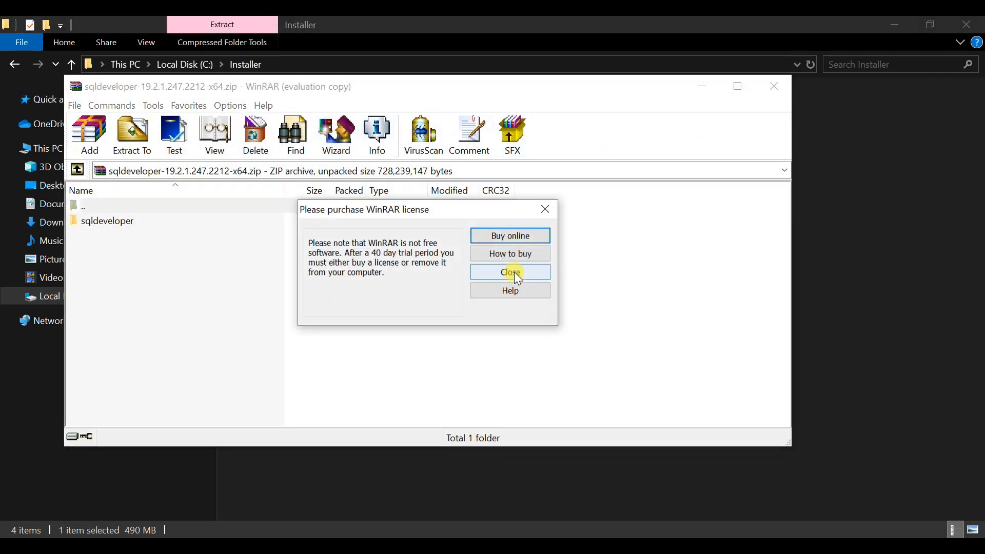
left_click(511, 273)
left_click(774, 85)
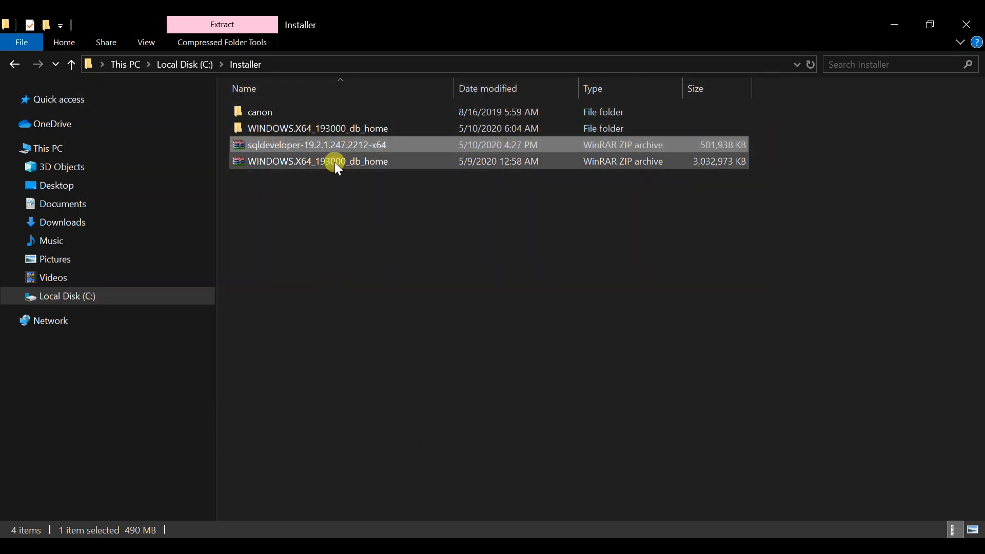
Step: Extract the sqldeveloper-19.2.1.247.2212-x64 archive with 7-Zip into a folder of the same name in C:\Installer
right_click(337, 142)
mouse_move(390, 237)
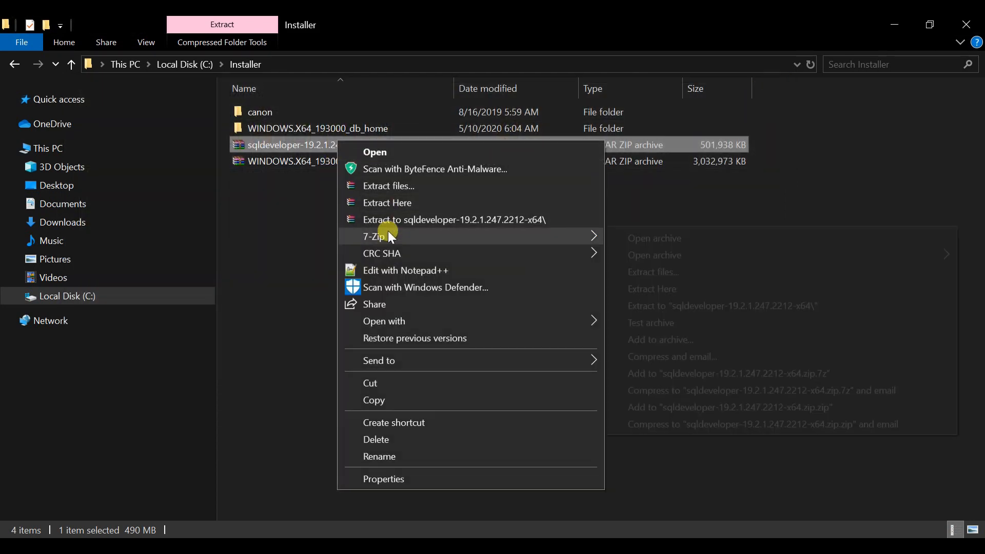
left_click(687, 303)
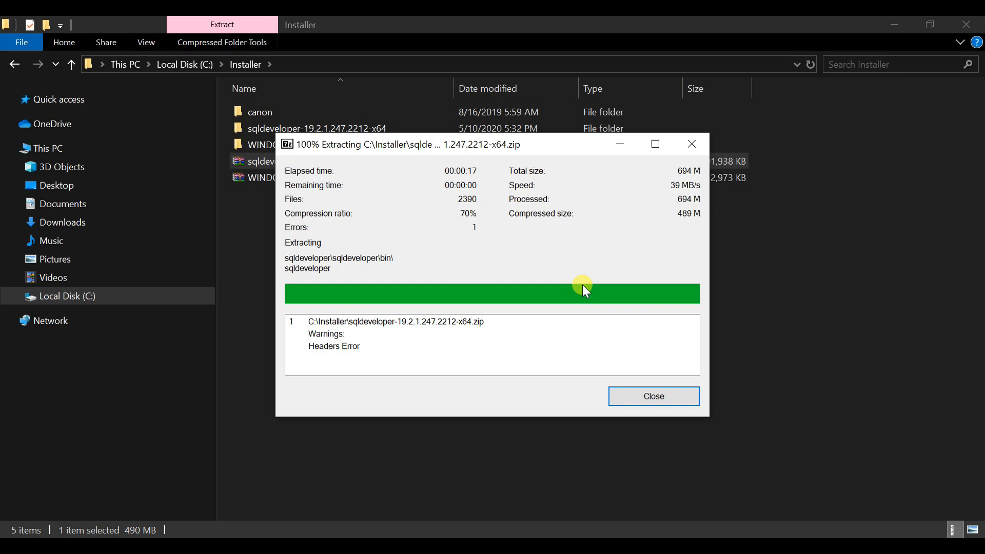
left_click(652, 396)
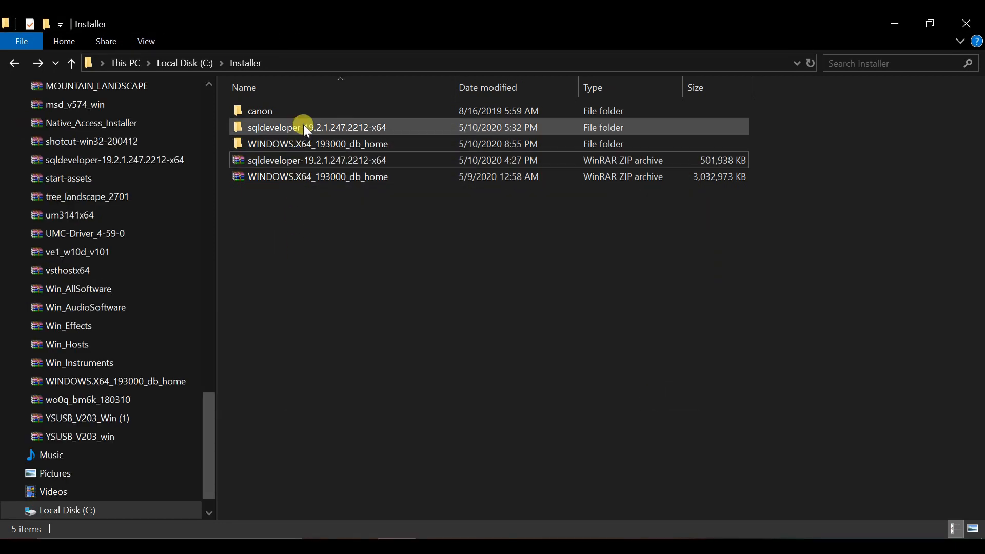
Step: Open the sqldeveloper folder inside the extracted sqldeveloper-19.2.1.247.2212-x64 folder and launch the sqldeveloper application
double_click(303, 125)
left_click(287, 116)
double_click(279, 112)
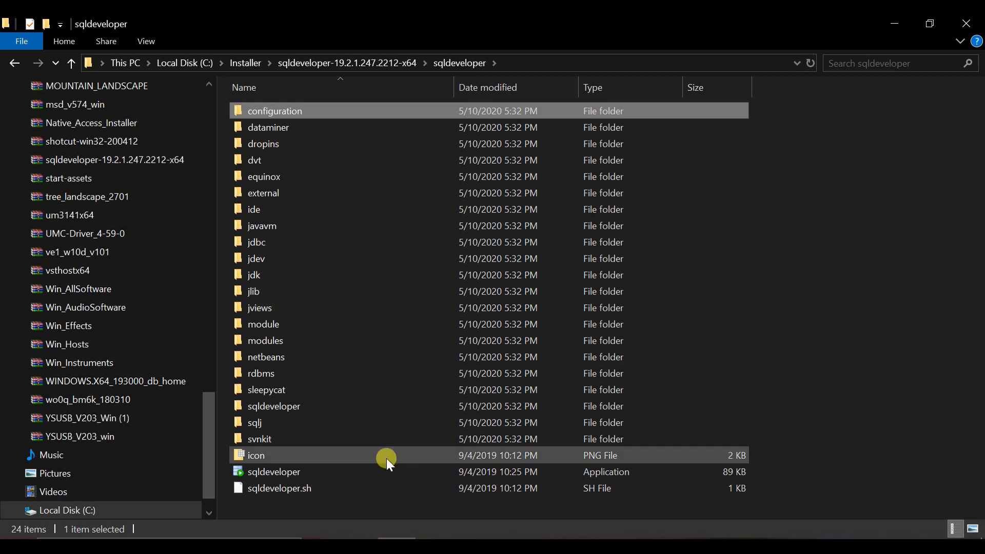
double_click(309, 475)
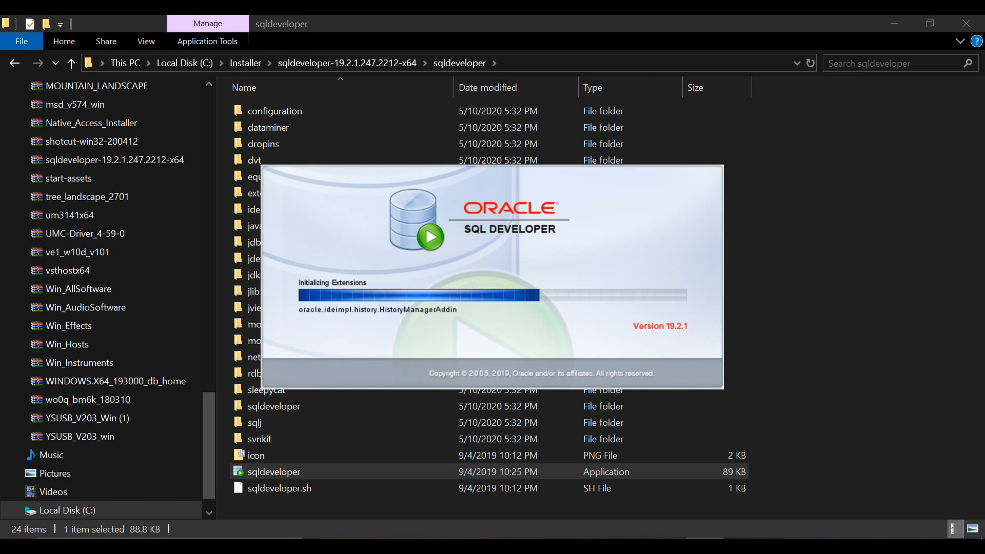
mouse_move(666, 545)
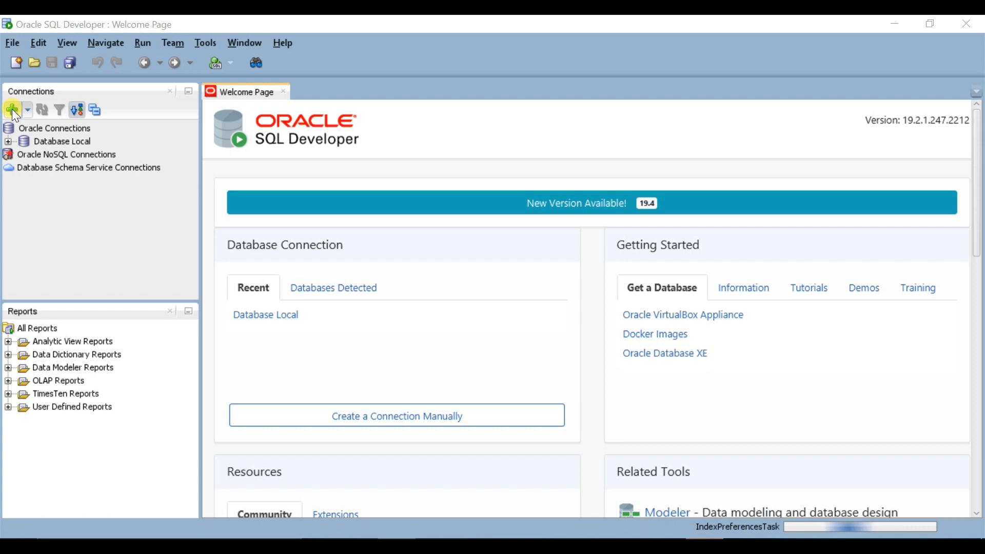
double_click(66, 140)
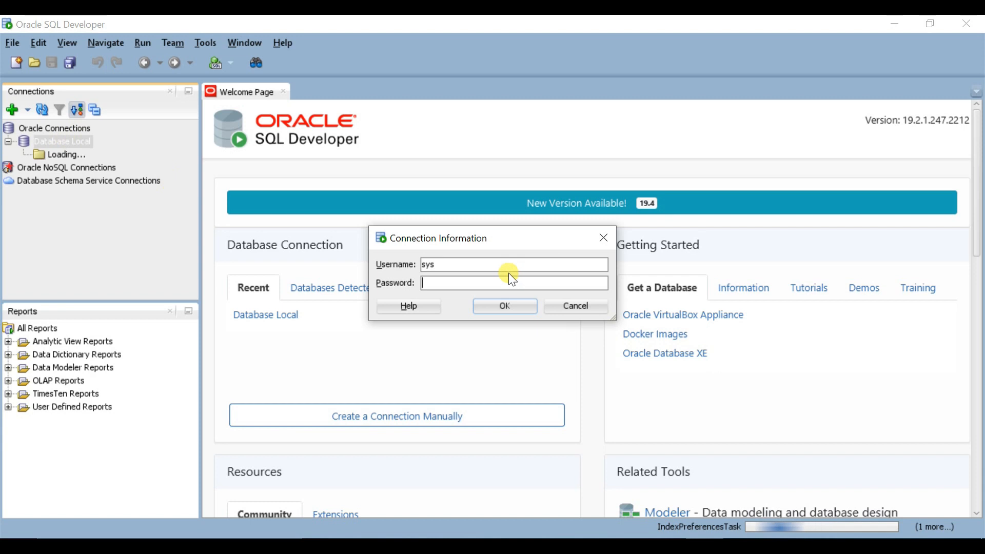
left_click(568, 307)
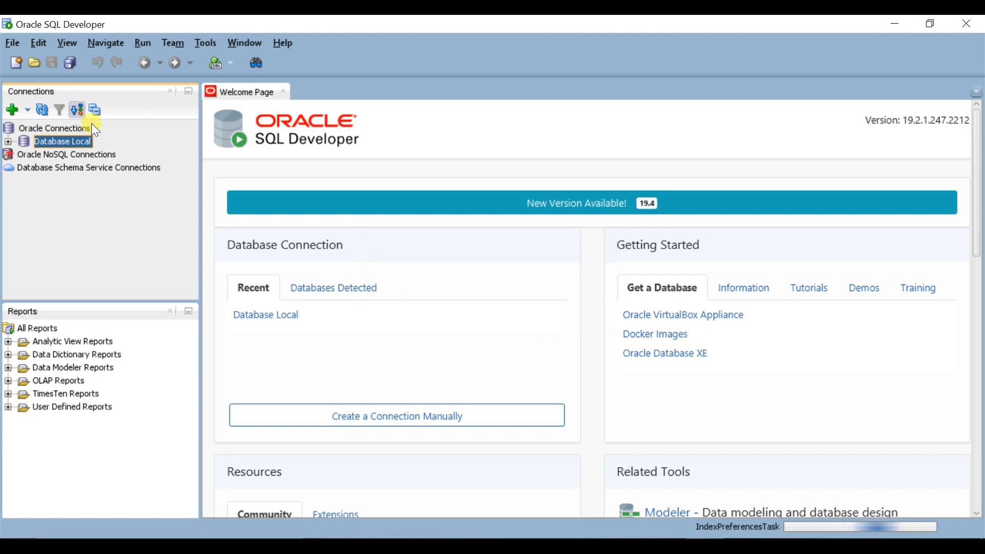
Step: Start a new database connection named Oracle19c with database type Oracle and Default authentication
left_click(14, 111)
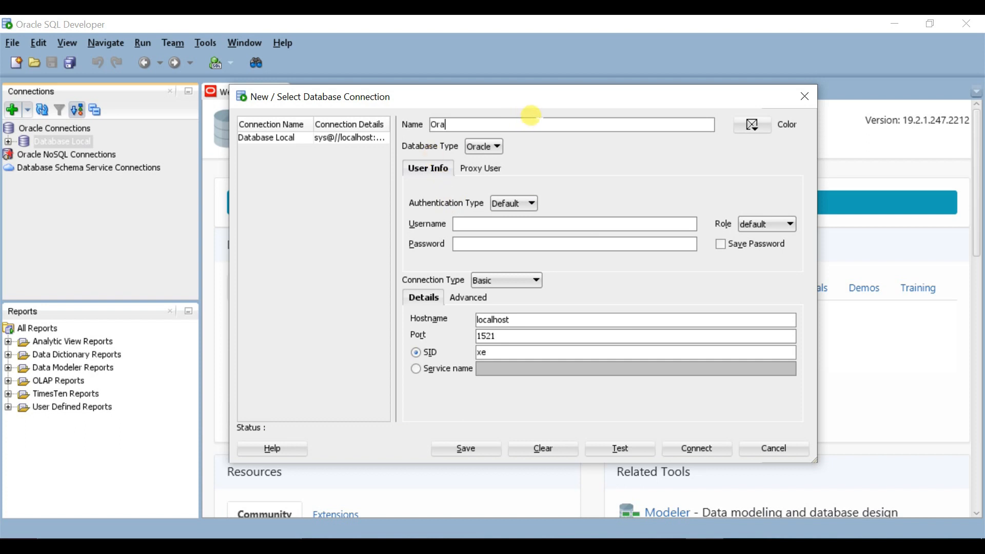
type("Oracle19c")
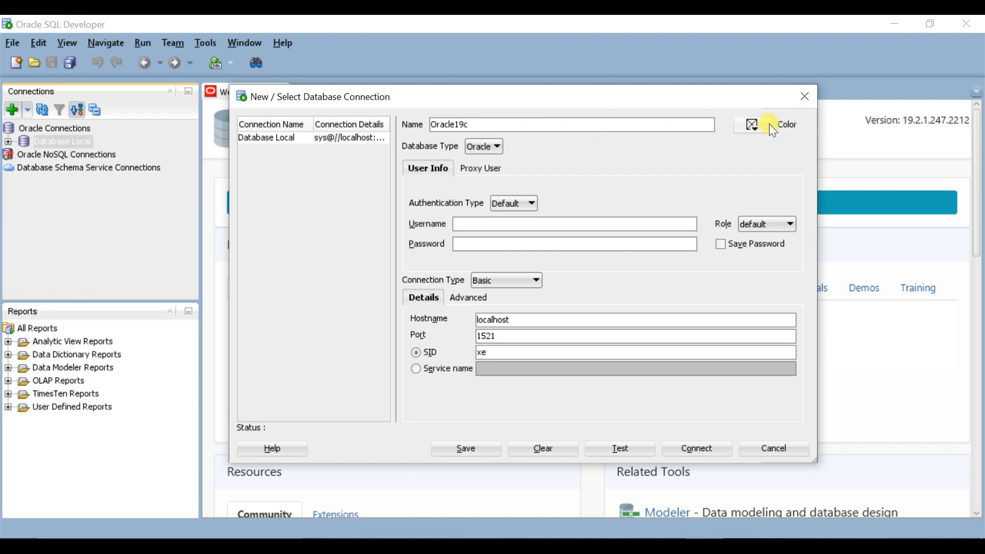
left_click(498, 149)
left_click(499, 149)
left_click(533, 203)
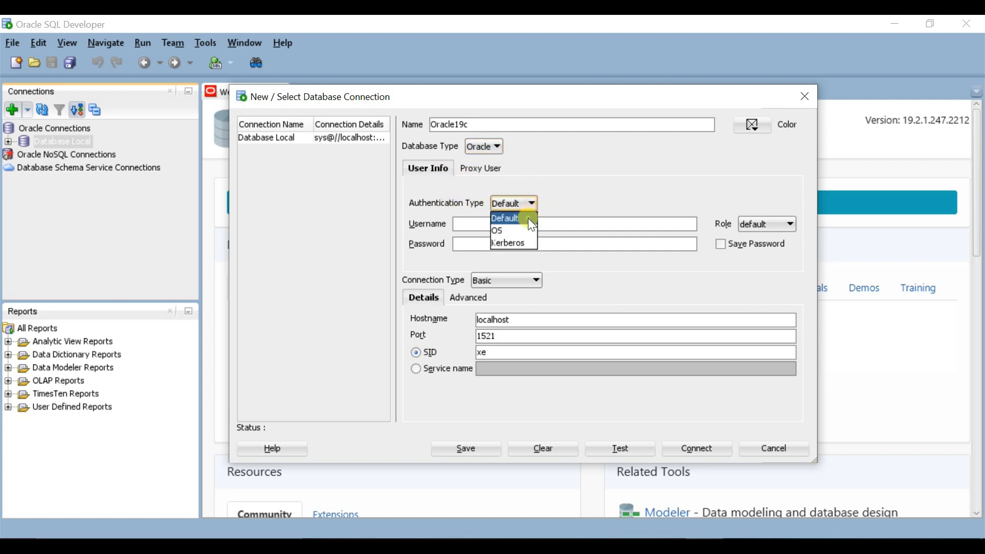
left_click(529, 221)
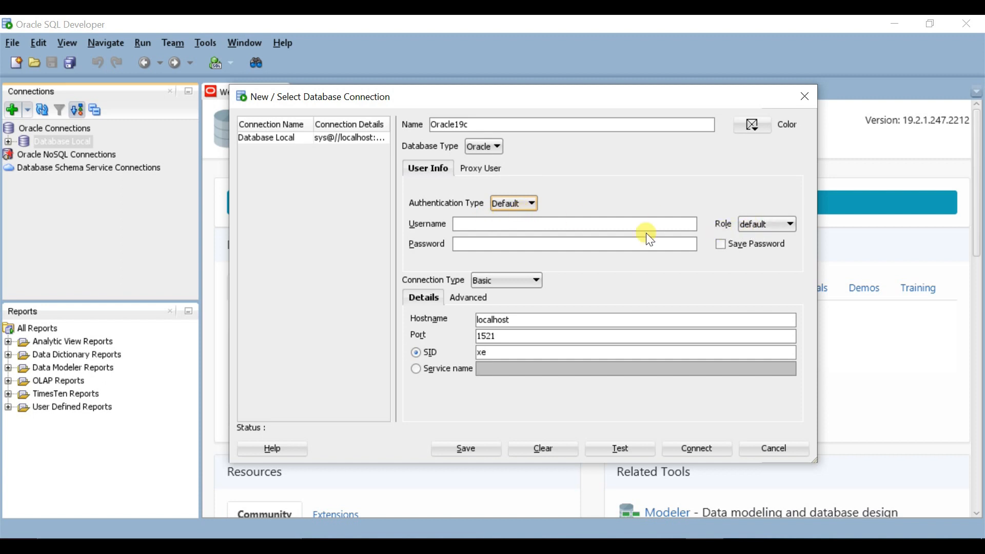
Step: Set the connection's username to sys and role to SYSDBA, and enter the database password
left_click(542, 225)
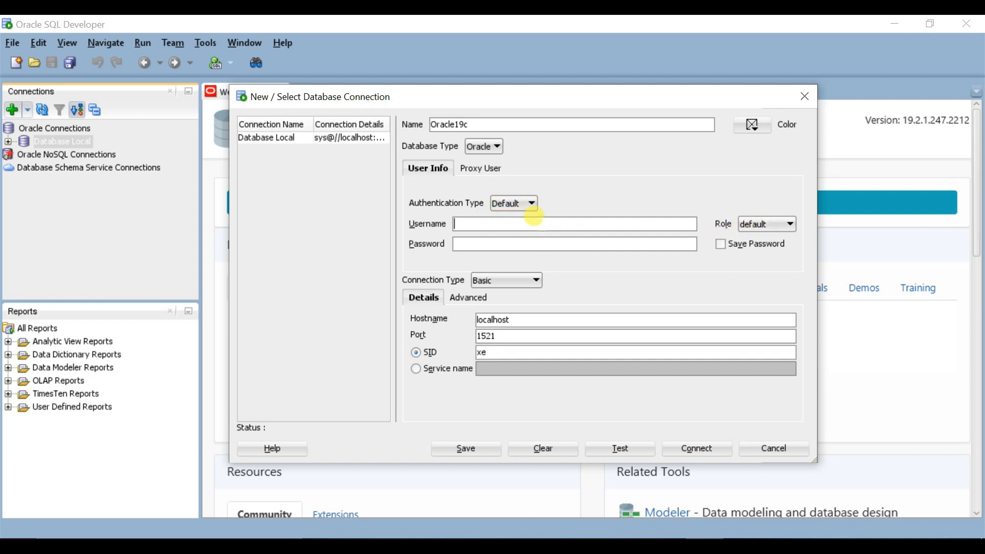
type("sys")
left_click(791, 225)
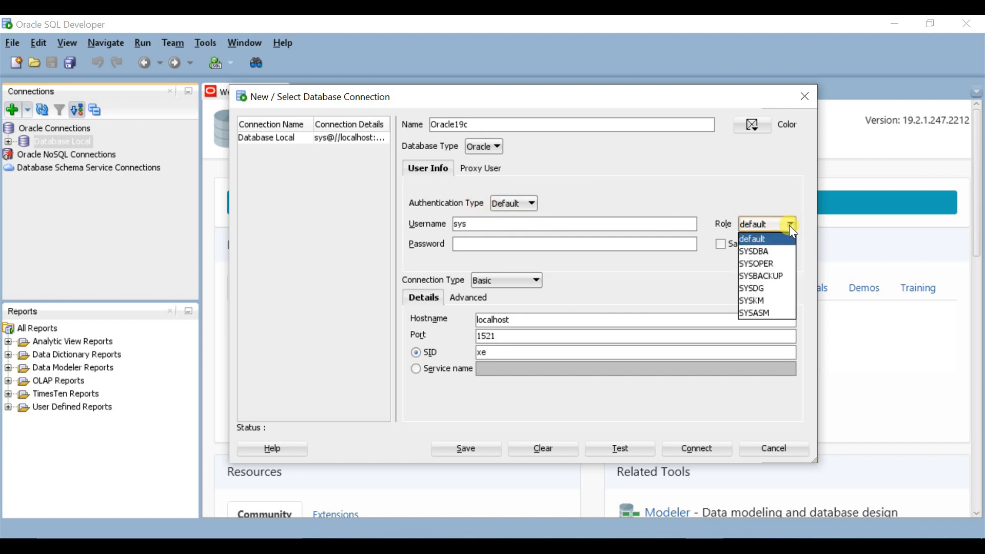
left_click(780, 252)
left_click(498, 244)
type("•••••••••••")
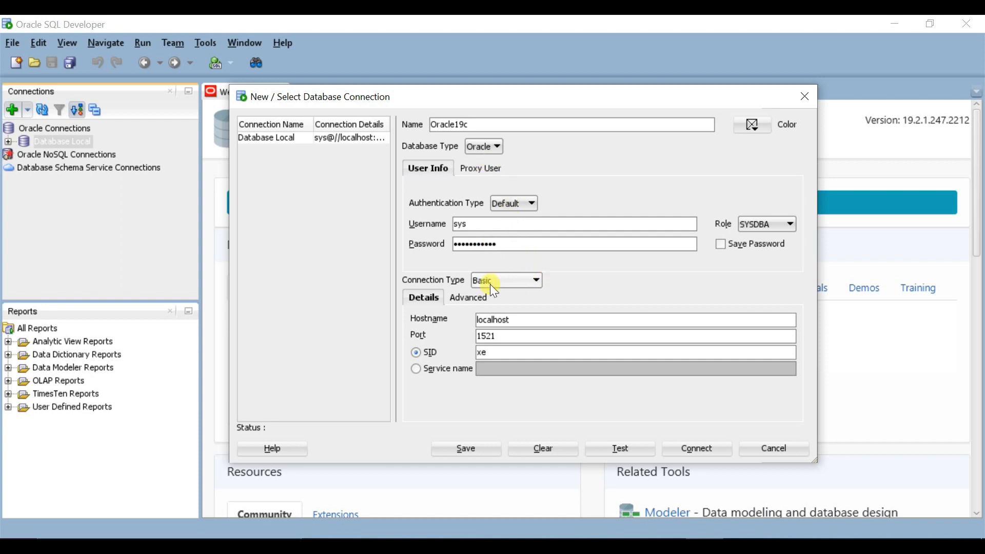
Step: Keep the Basic connection type, check the advanced properties, and set the SID to orcl
left_click(537, 281)
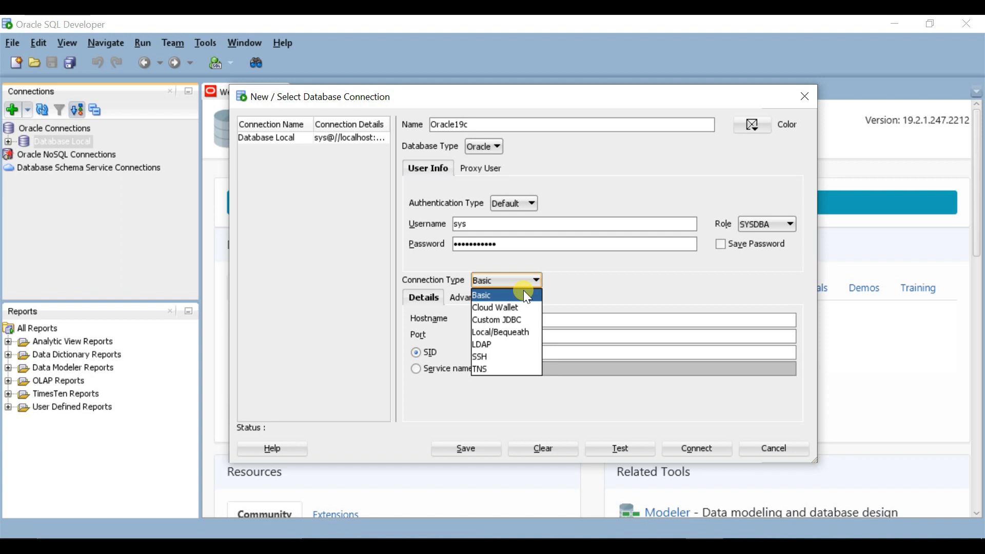
left_click(524, 291)
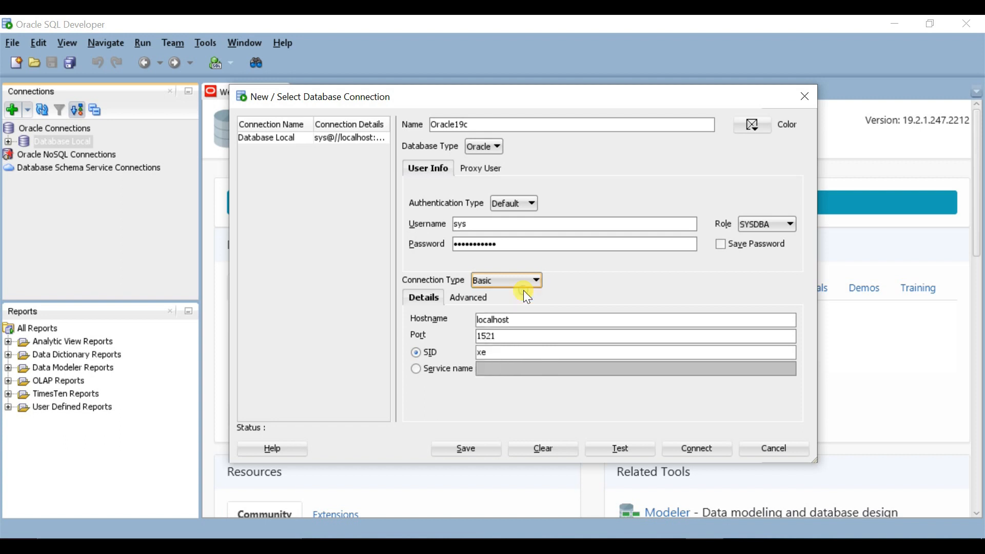
left_click(471, 297)
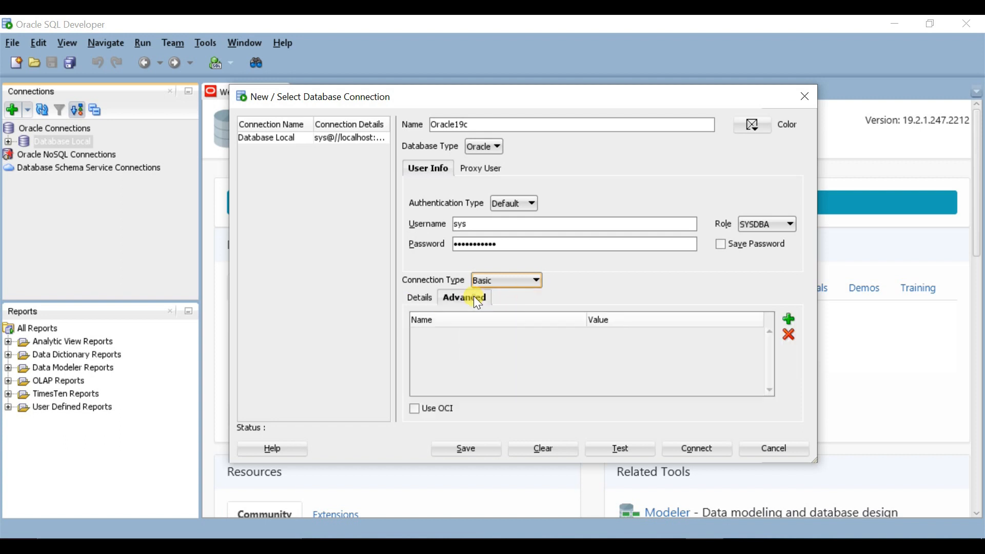
left_click(420, 297)
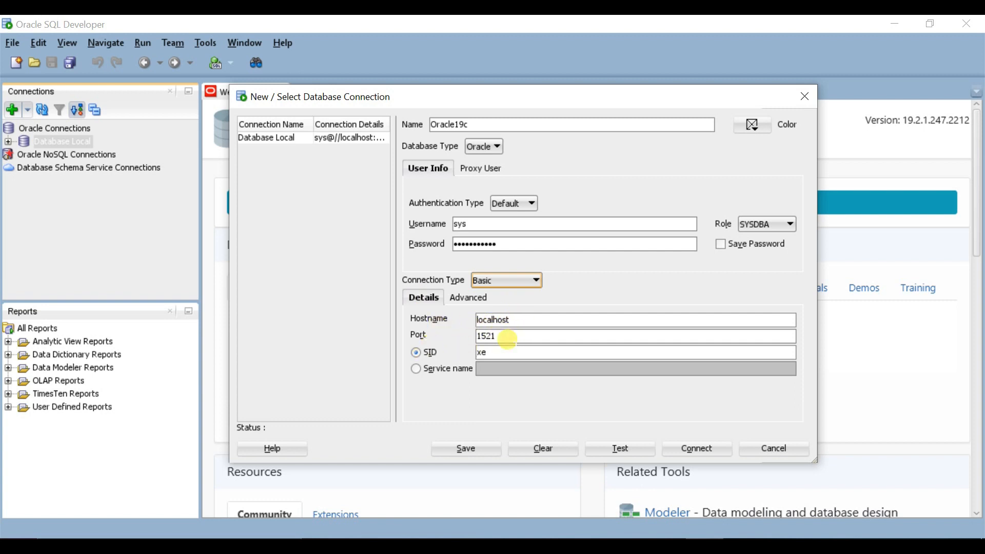
left_click(497, 351)
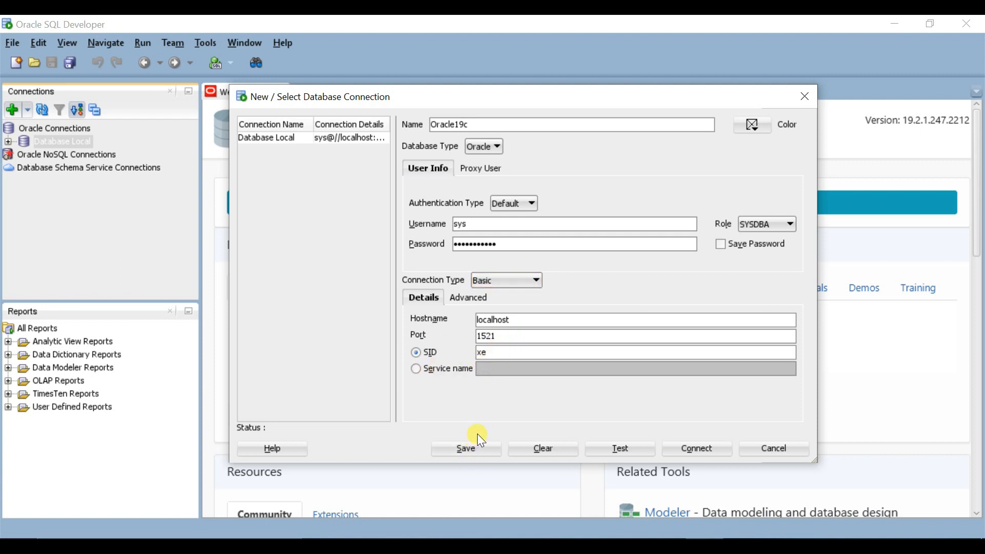
key("BackSpace")
key("BackSpace")
type("orcl")
Step: Switch to Command Prompt and start a SQL*Plus session with "sqlplus / as sysdba"
key("super")
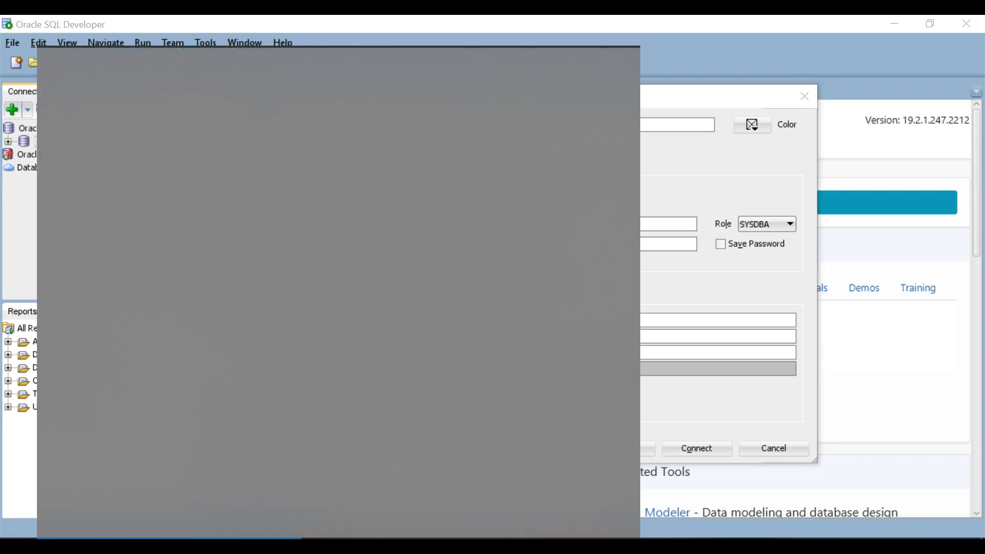
type("cmd")
key("Return")
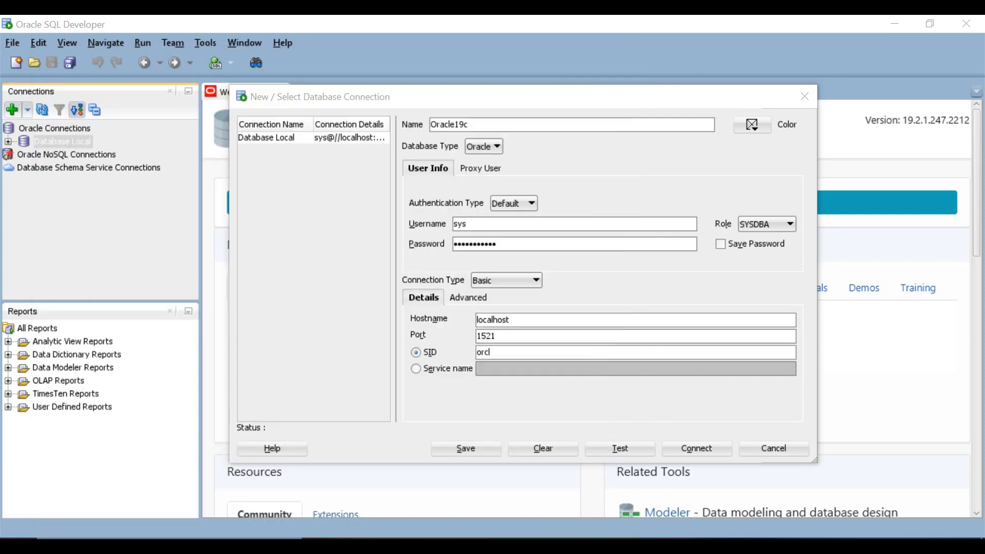
type("se")
key("BackSpace")
key("BackSpace")
type("i")
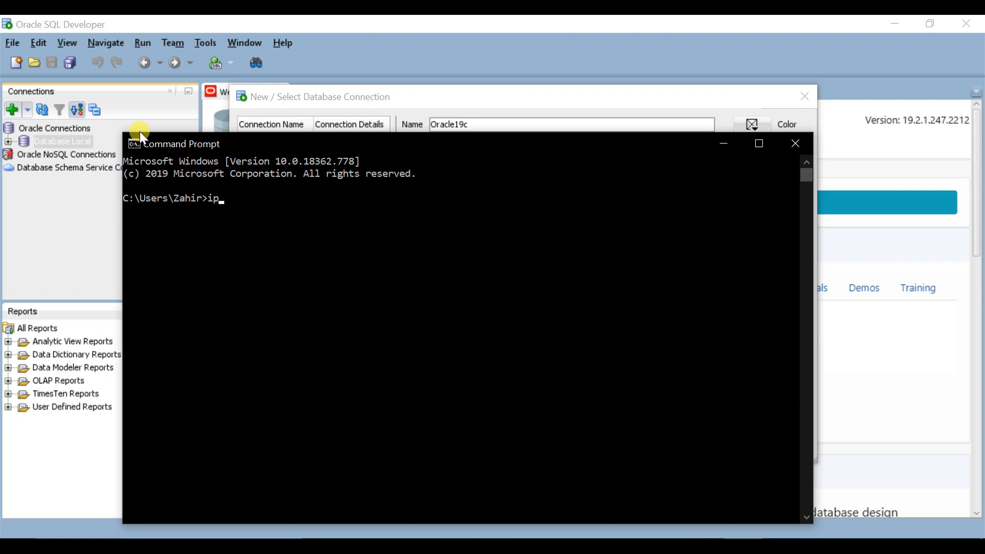
key("BackSpace")
type("sqlplus / as sysdba")
key("Return")
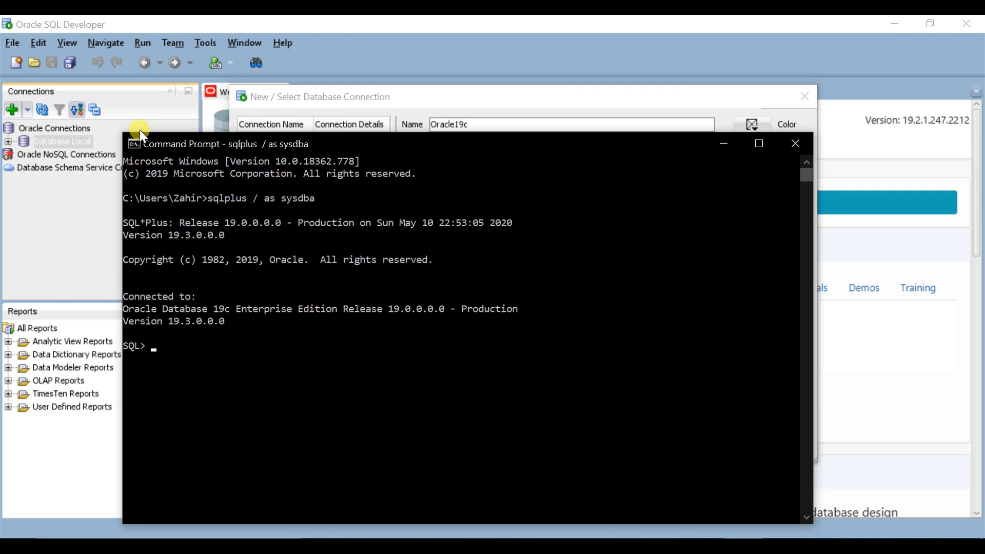
Step: Query host_name, instance_name, startup_time and status from v$instance
type("select host_name, instance")
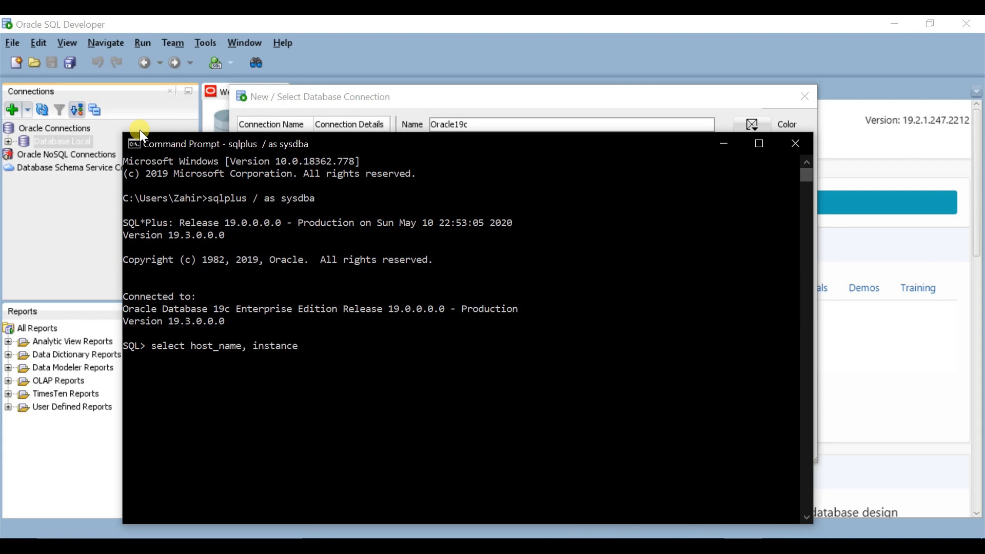
type("_name, startup_time, status from v$")
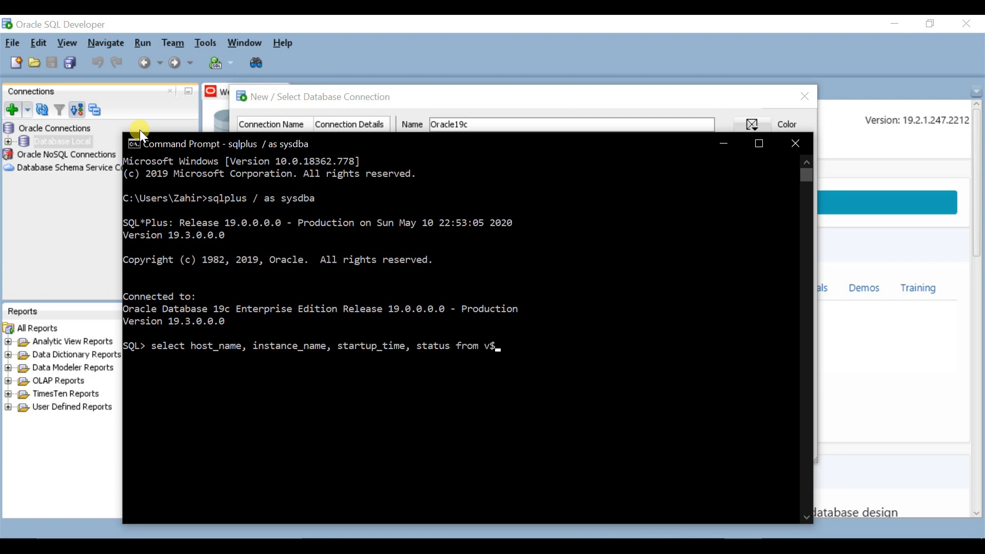
type("instance;")
key("Return")
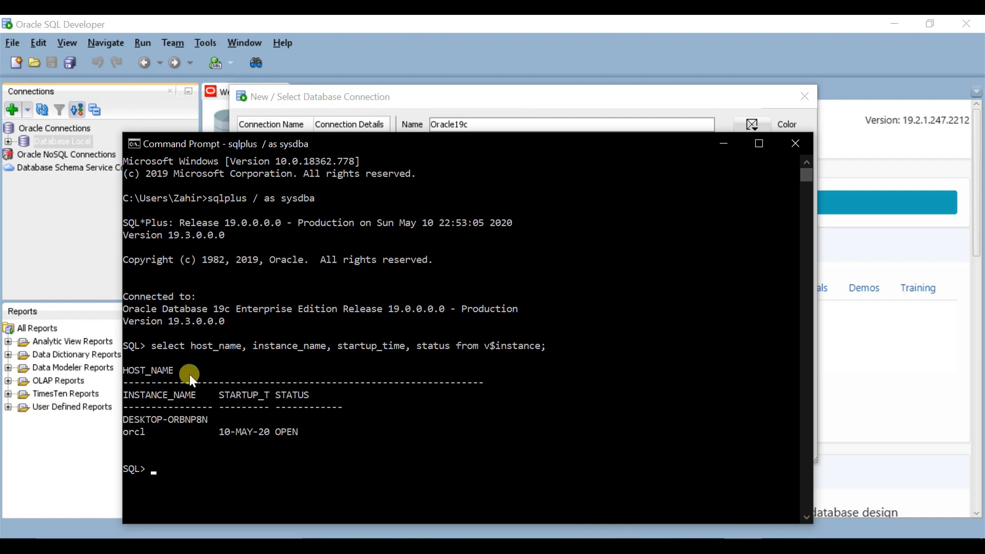
Step: Set the SQL*Plus line width to 200, rerun the instance query to check the instance name, and return to the connection's SID in SQL Developer
type("set lines 200")
key("Return")
type("/")
key("Return")
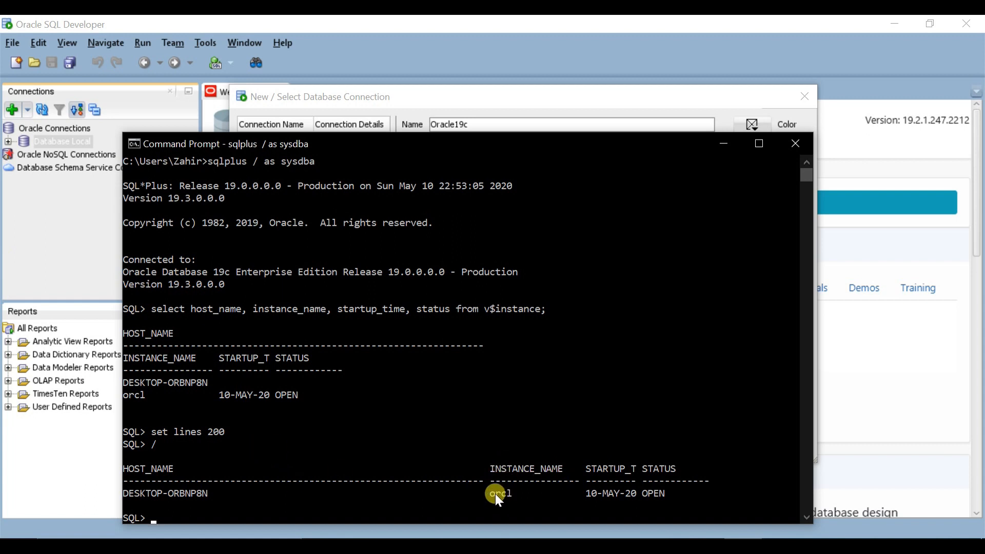
left_click_drag(490, 494, 503, 494)
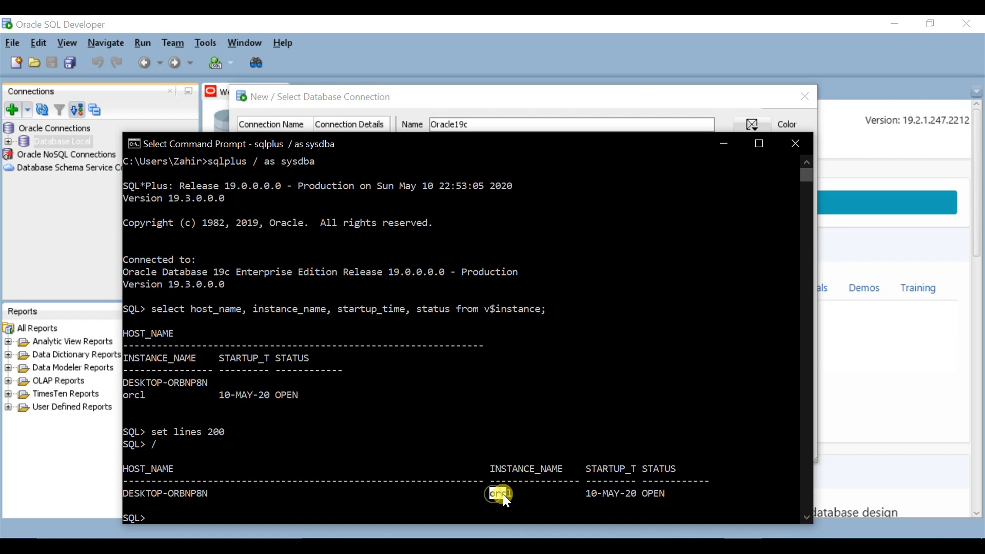
left_click(726, 144)
left_click(483, 352)
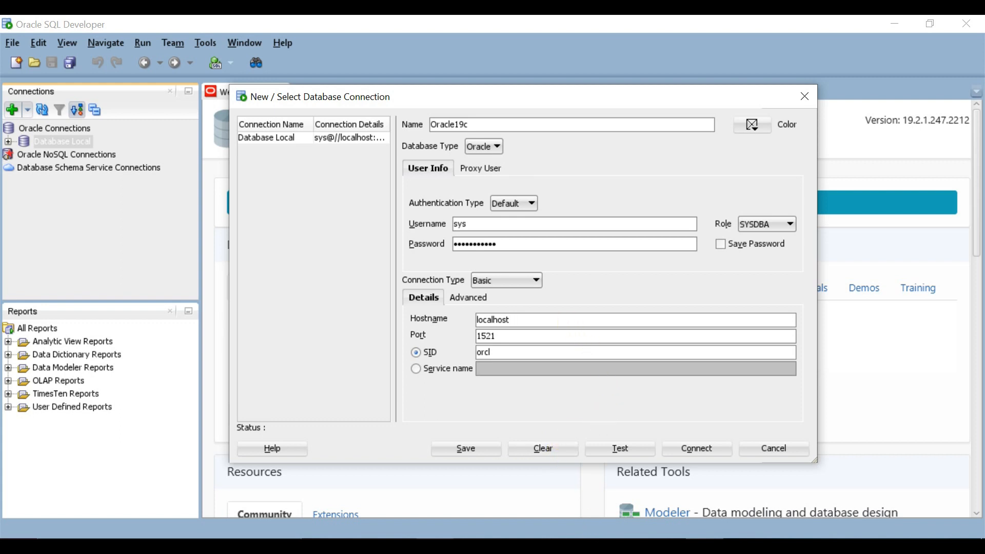
Step: Back in Command Prompt, exit SQL*Plus and run ipconfig to check the Wi-Fi adapter's IPv4 address, and return to SQL Developer
left_click(742, 547)
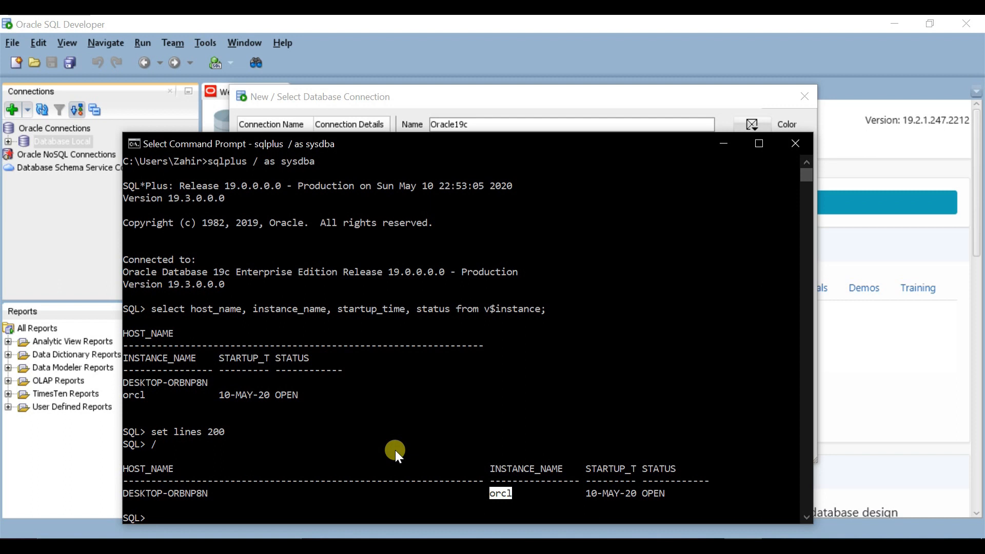
type("exit")
key("Return")
key("Return")
type("ipconfig")
key("Return")
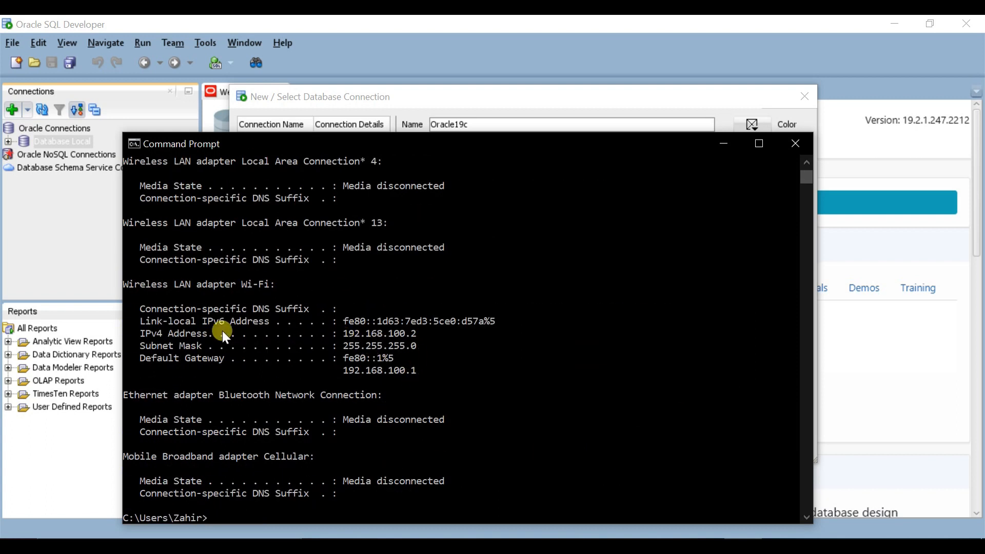
left_click_drag(141, 333, 417, 337)
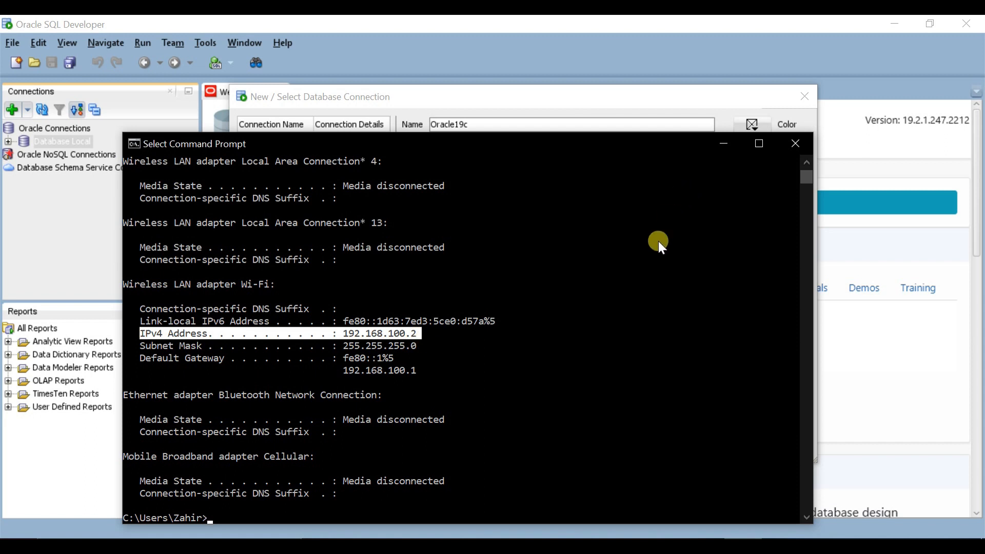
left_click(723, 145)
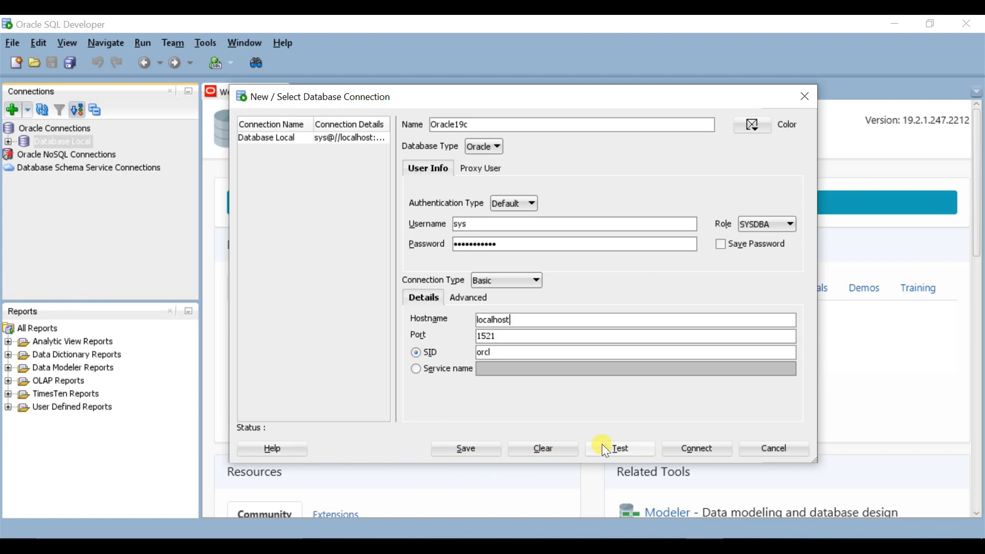
Step: Test the Oracle19c connection and connect to it, entering the sys account password
left_click(621, 448)
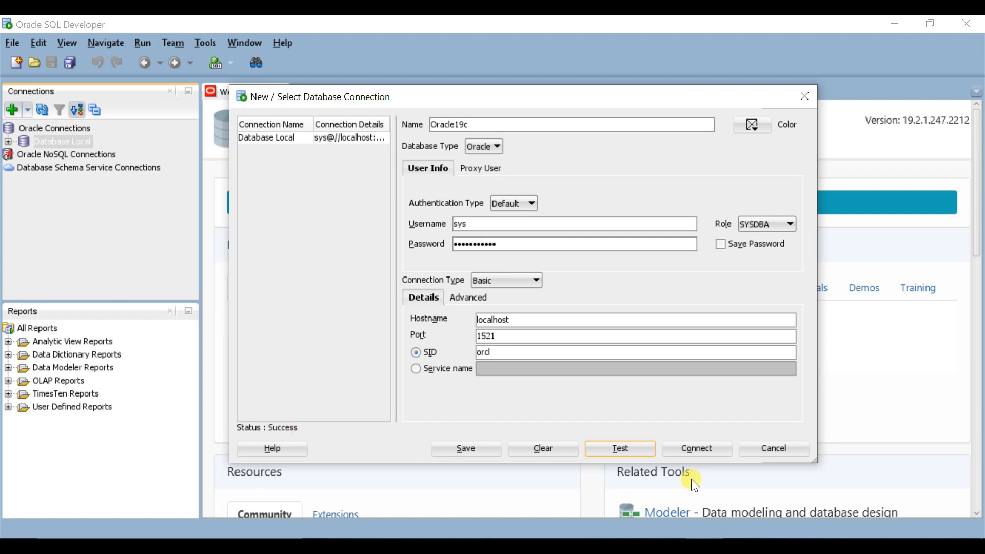
left_click(698, 448)
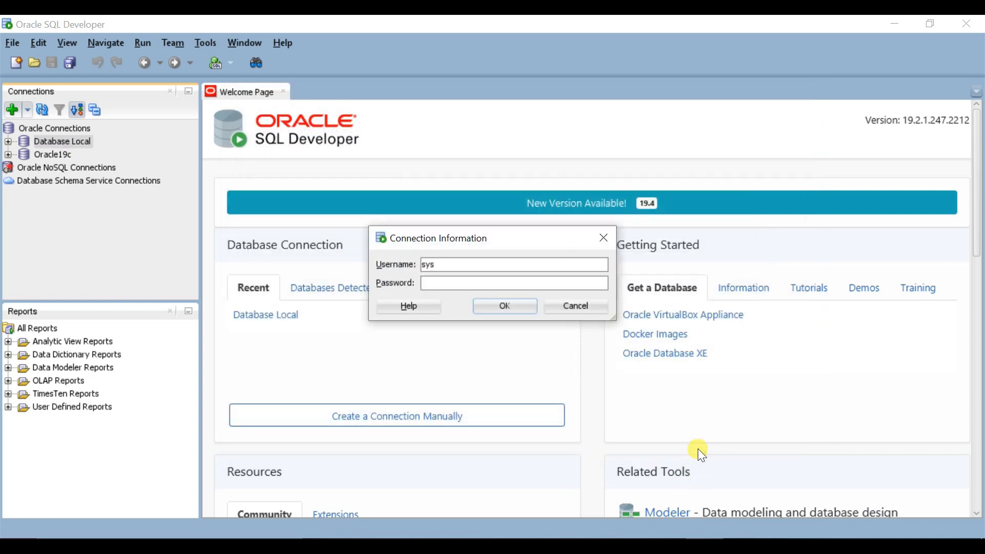
type("***********")
key("Return")
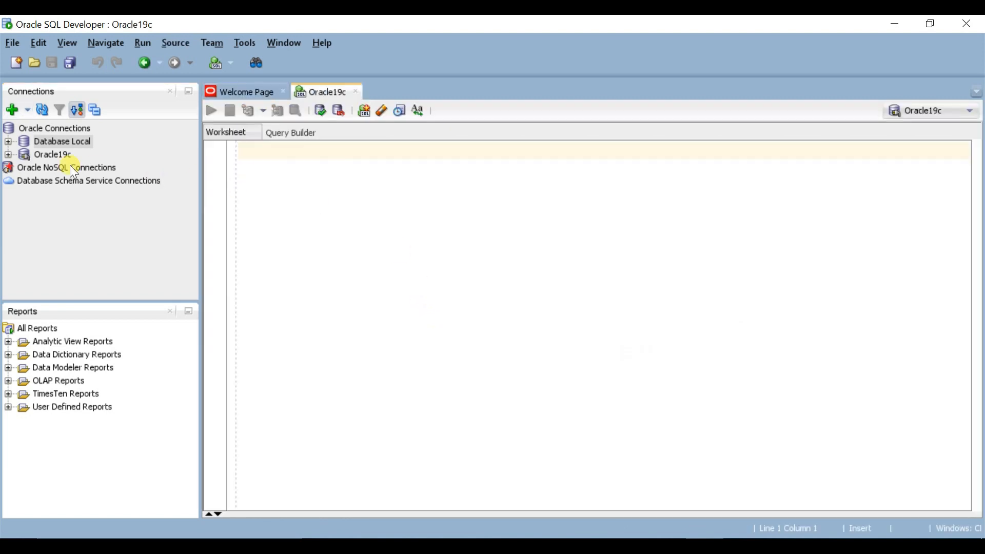
Step: Expand the Oracle19c connection and look through its filtered Tables list, collapsing the list when done
left_click(8, 155)
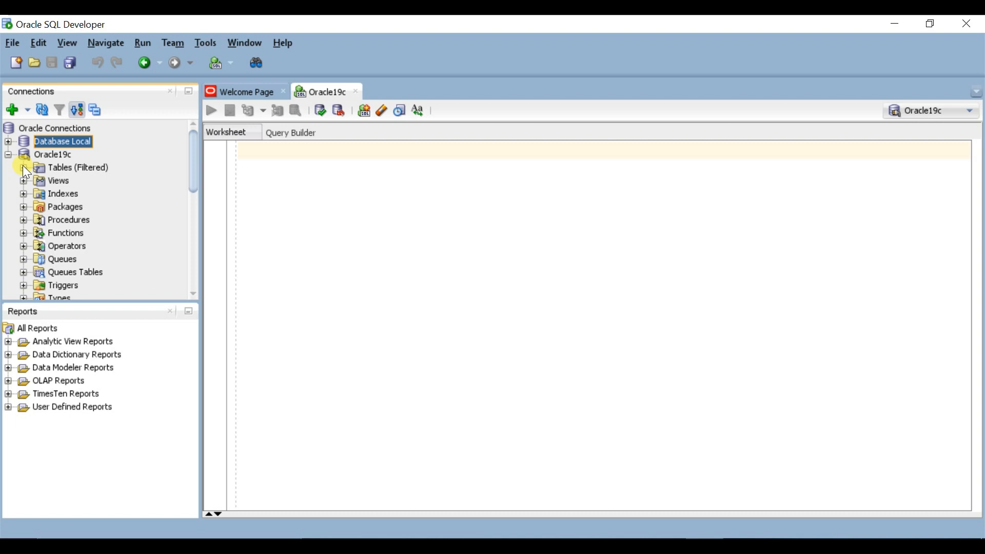
left_click(23, 166)
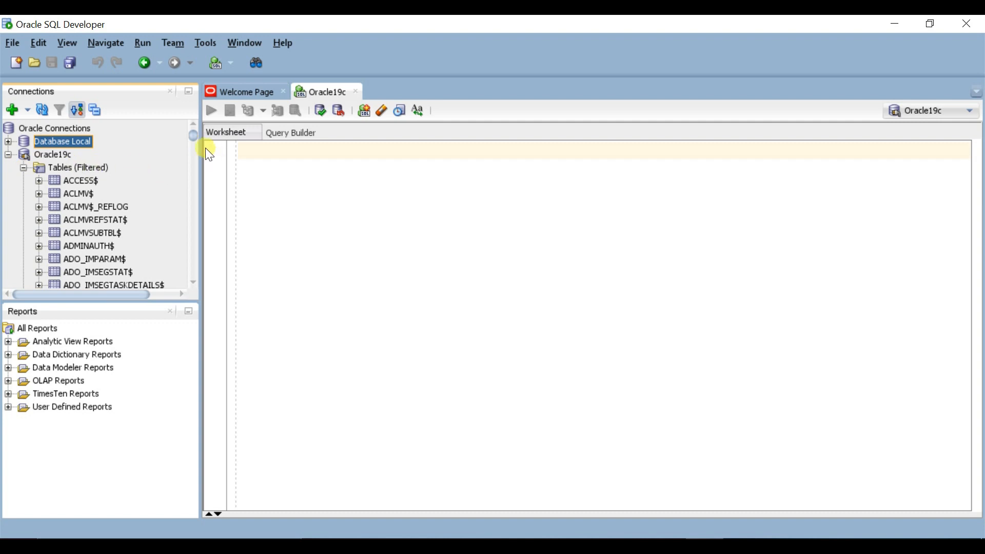
left_click(23, 168)
Step: Under Other Users, list the HR schema's tables and open the COUNTRIES table
left_click_drag(198, 169, 195, 281)
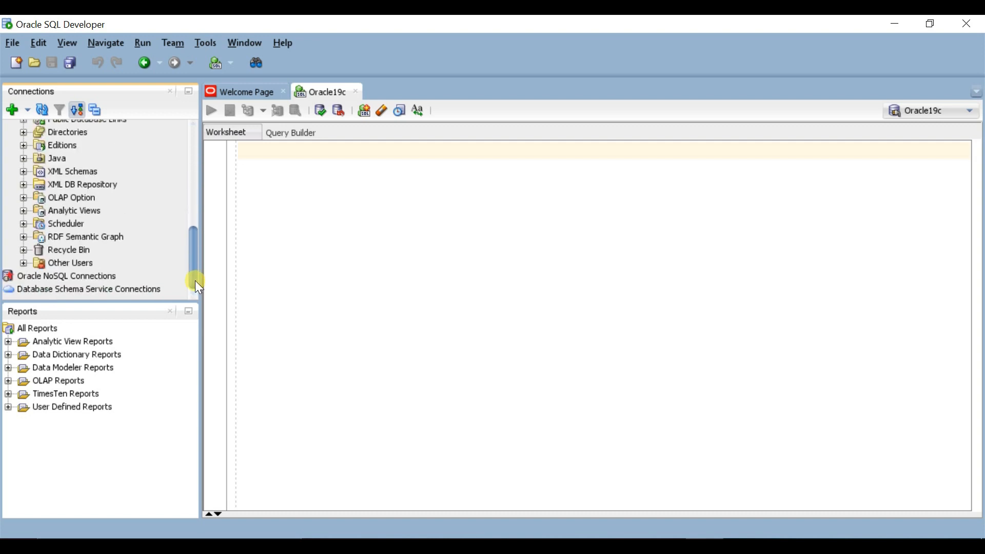
left_click(23, 263)
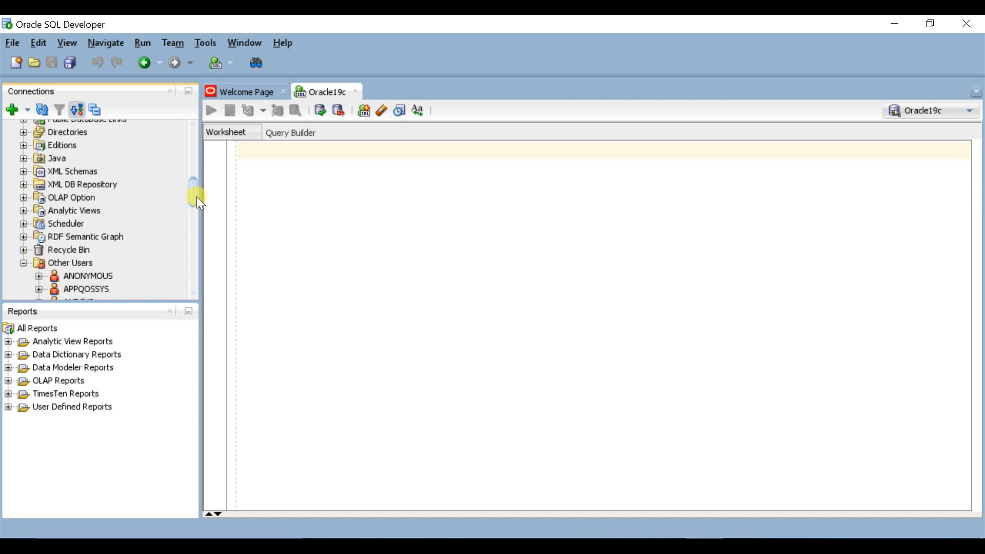
left_click_drag(193, 192, 195, 246)
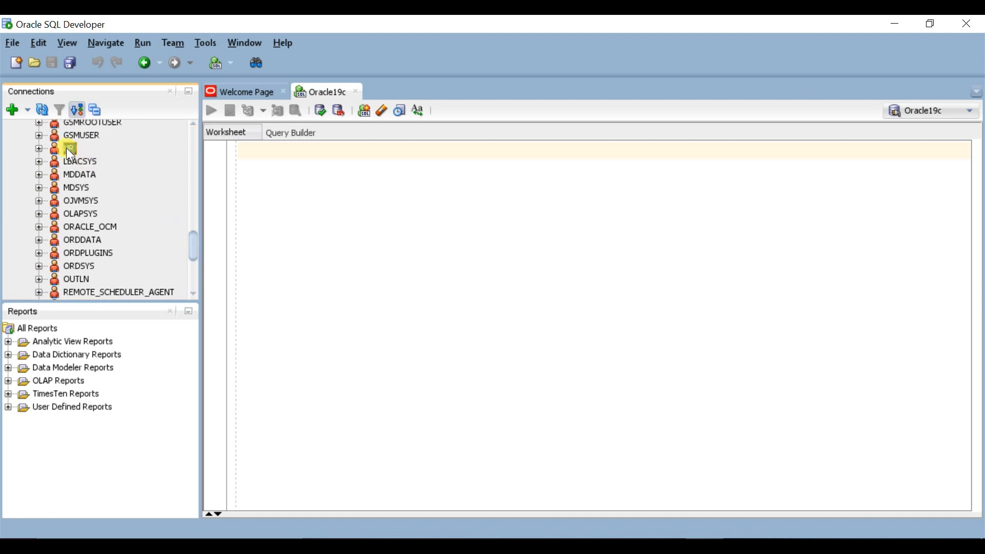
left_click(40, 148)
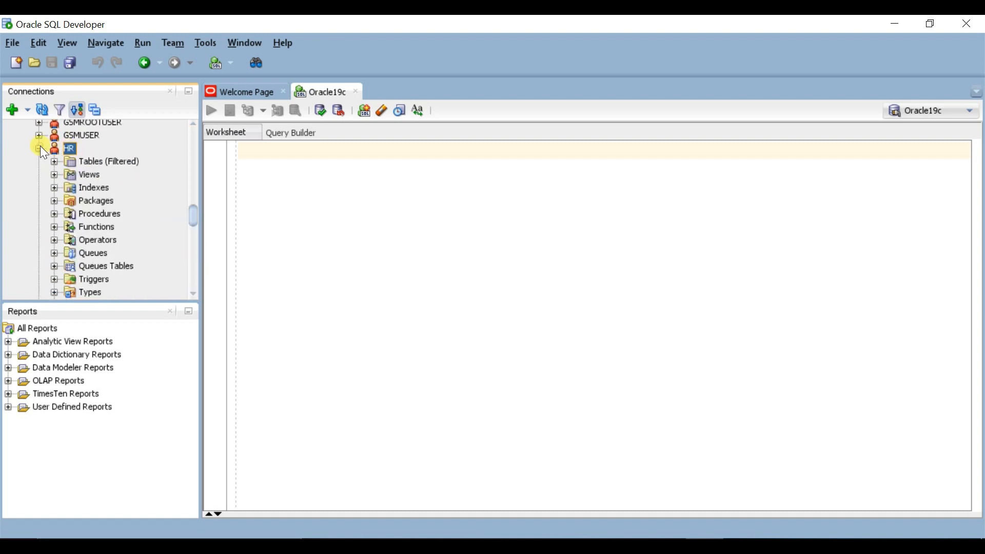
left_click(54, 162)
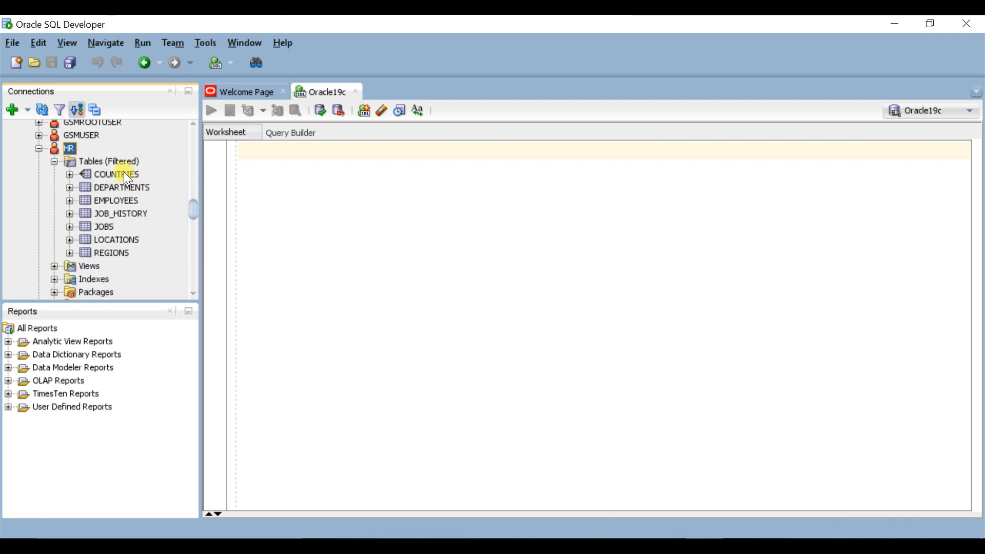
left_click(125, 174)
double_click(124, 174)
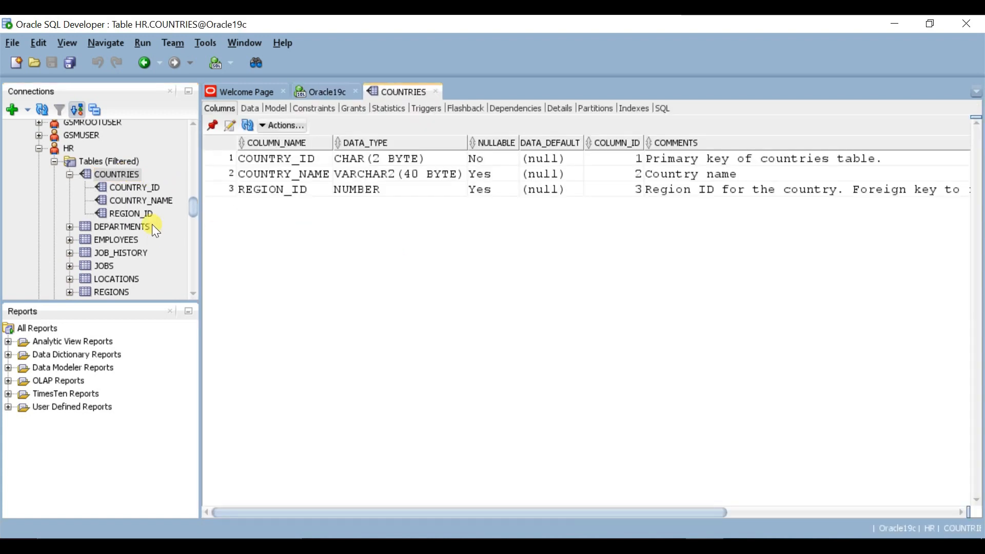
Step: Open the HR schema's EMPLOYEES table and view its column definitions and row data
left_click(114, 230)
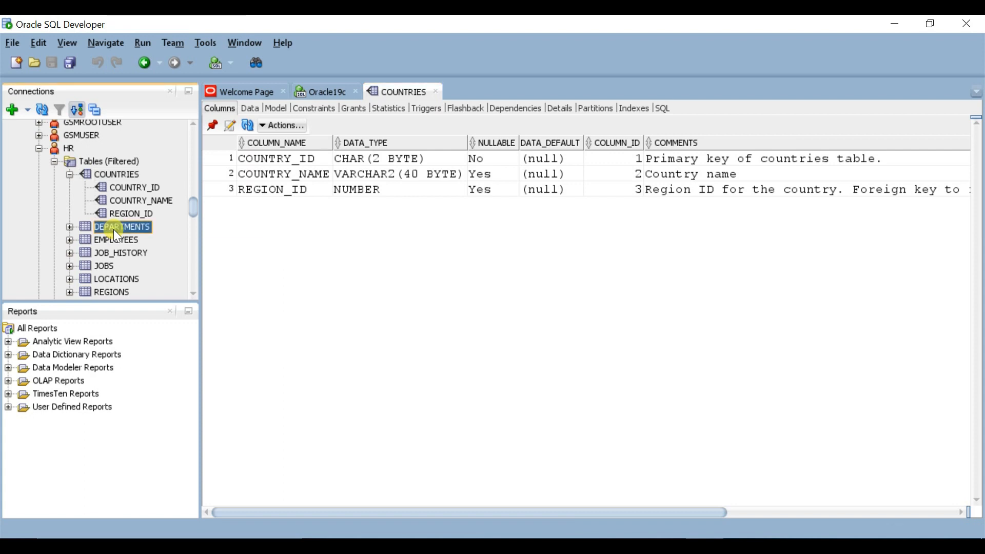
left_click(114, 241)
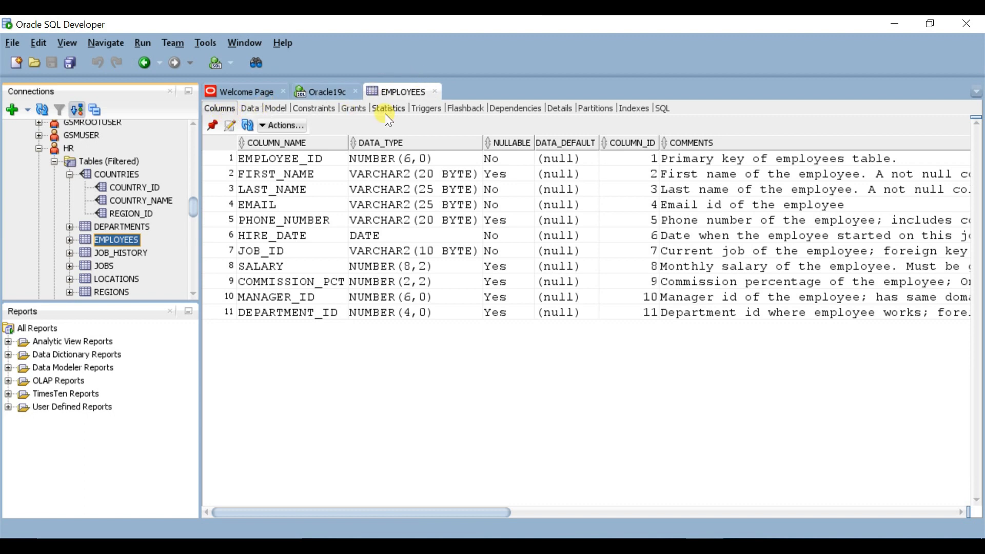
left_click(226, 111)
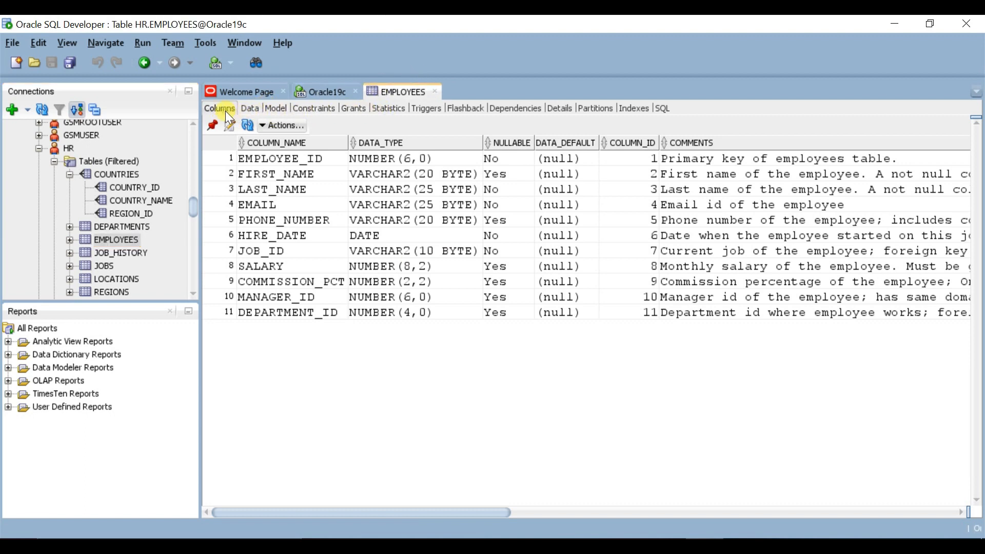
left_click(254, 110)
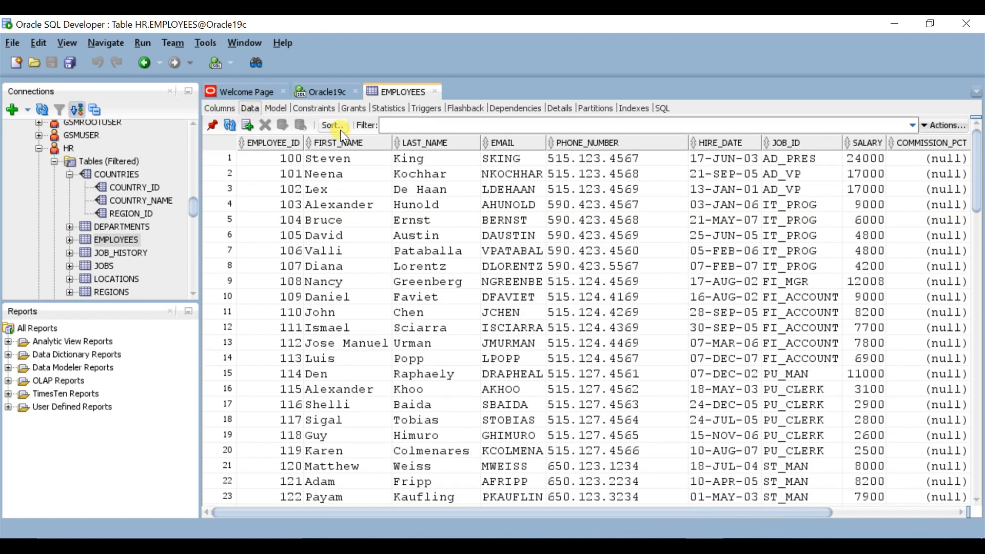
Step: Examine the EMPLOYEES table's full constraint list and its relational model diagram
left_click(323, 108)
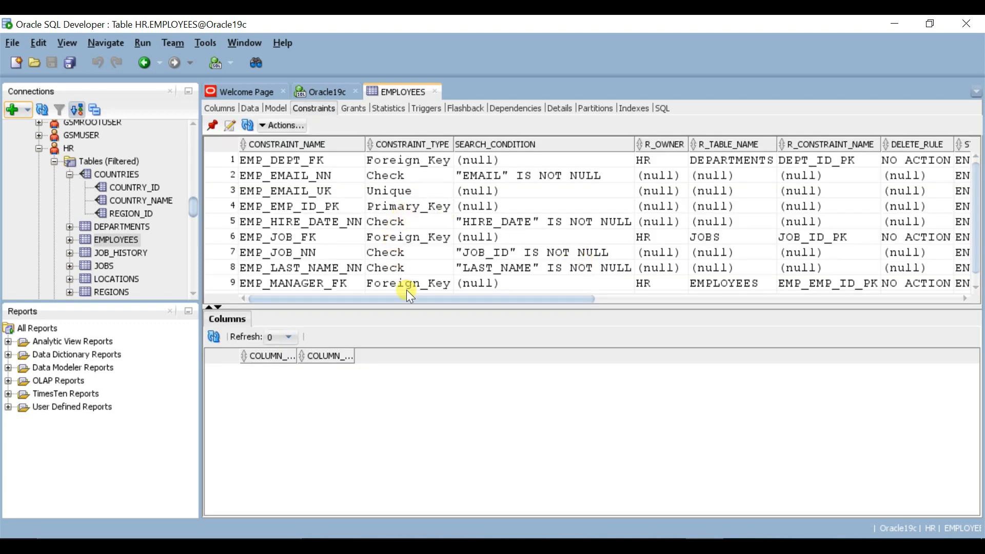
left_click_drag(414, 307, 422, 366)
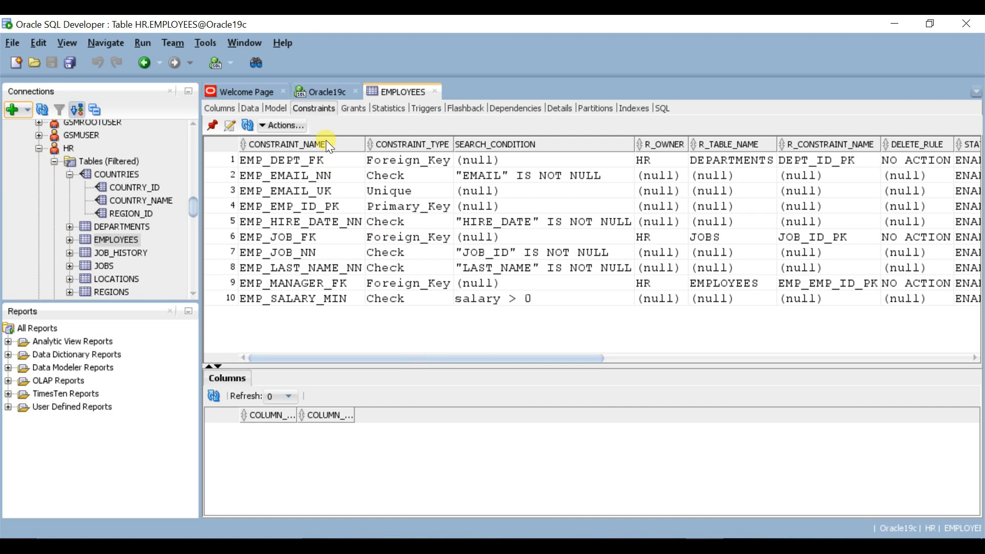
left_click(276, 108)
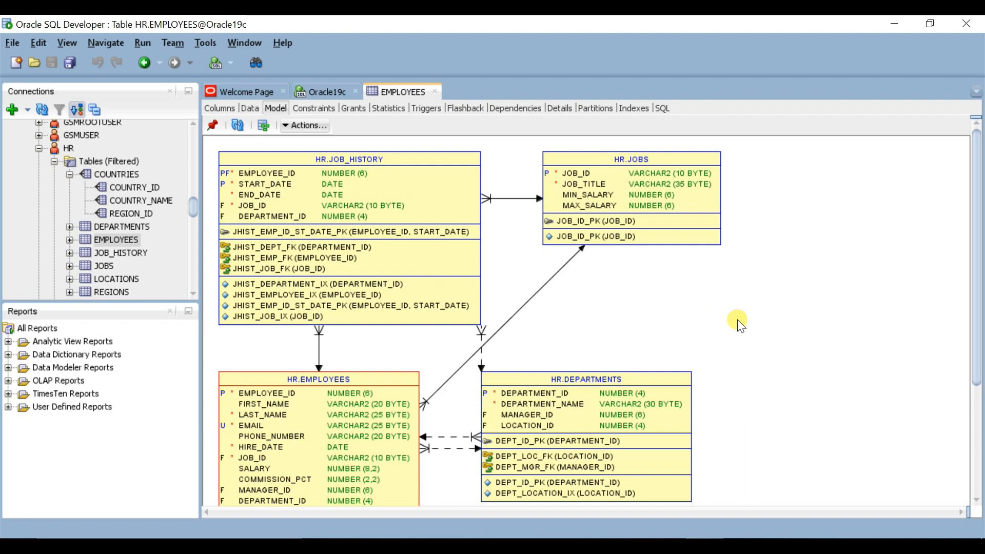
scroll(747, 309, "down", 2)
scroll(747, 308, "down", 3)
left_click_drag(979, 274, 980, 186)
Step: Review the grants, statistics and triggers of the EMPLOYEES table
left_click(354, 109)
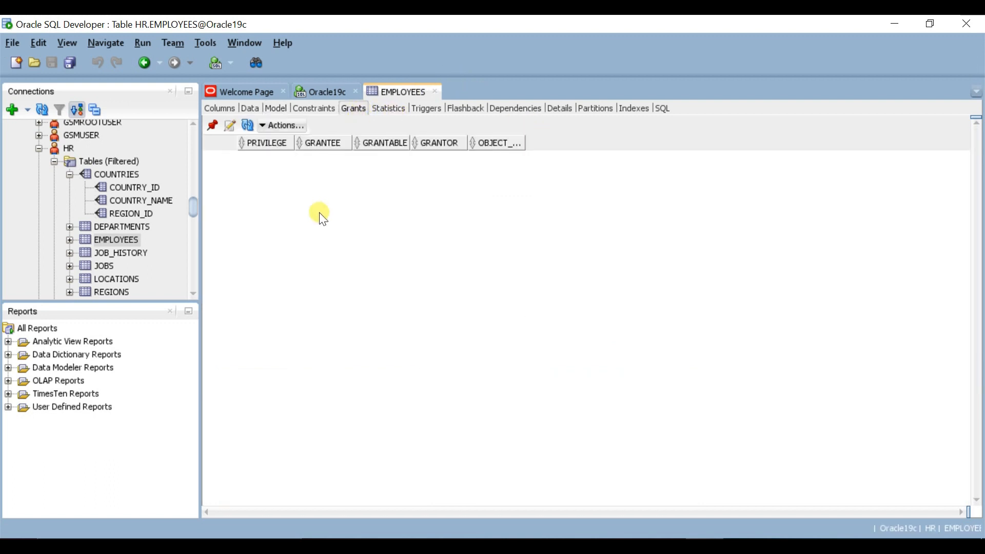
left_click(391, 110)
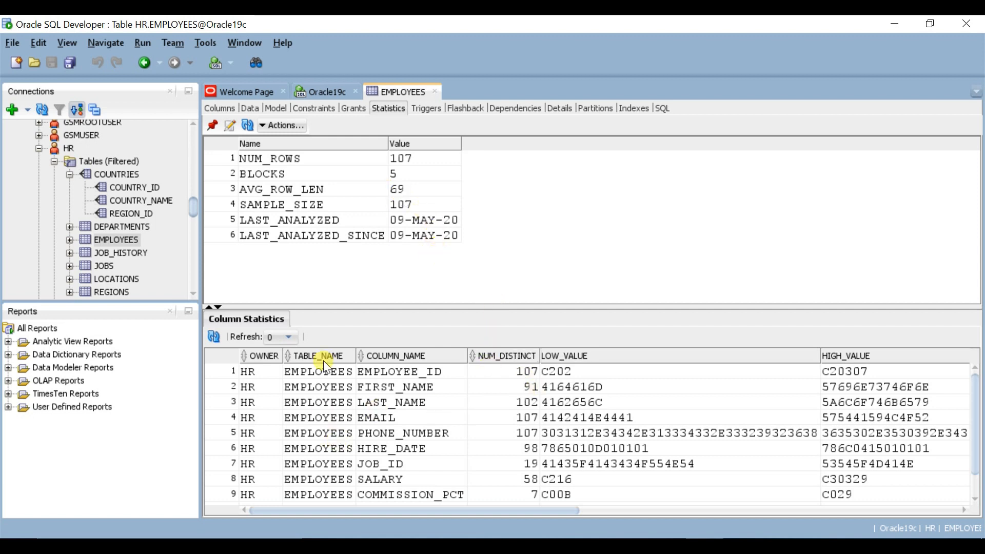
left_click(430, 108)
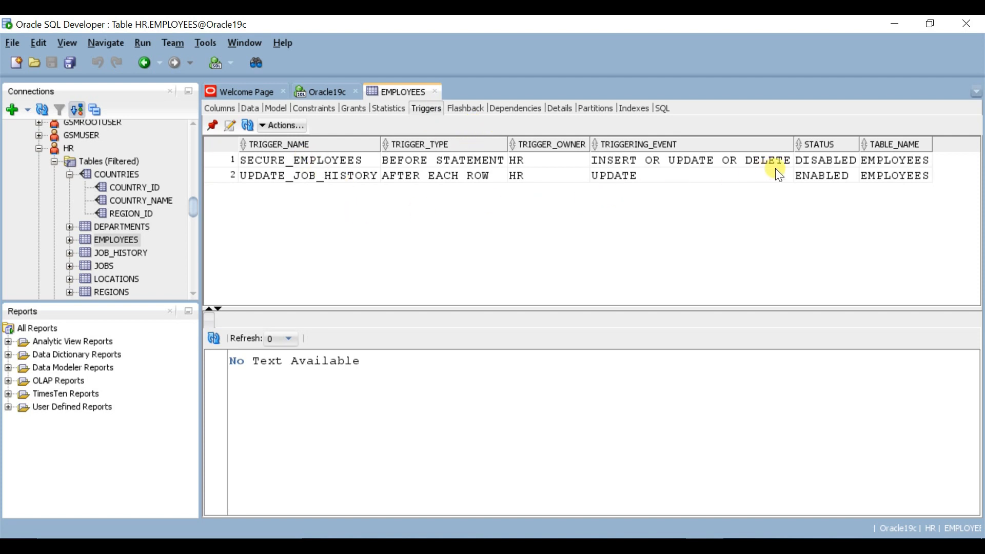
Step: Review the EMPLOYEES table's flashback versions, dependencies and details
left_click(464, 110)
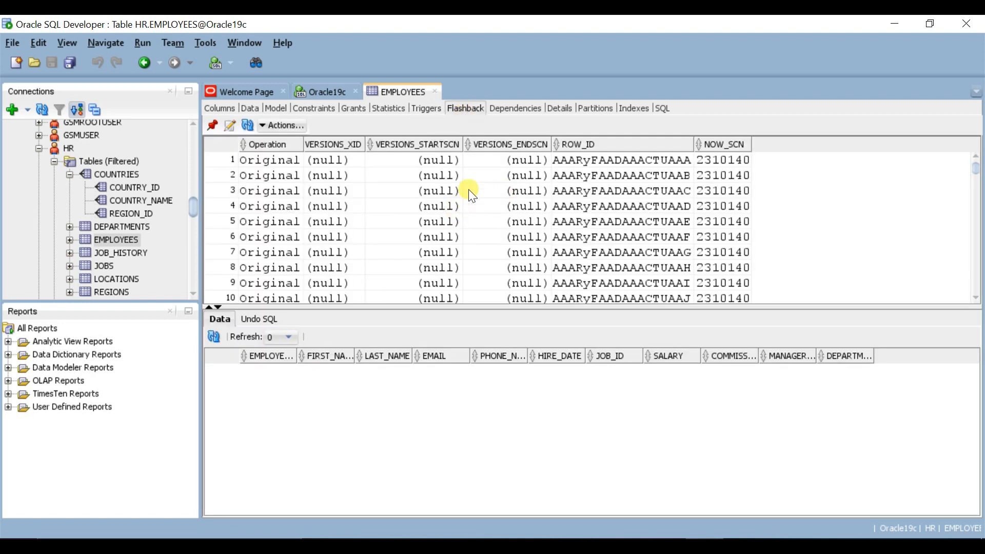
left_click(515, 109)
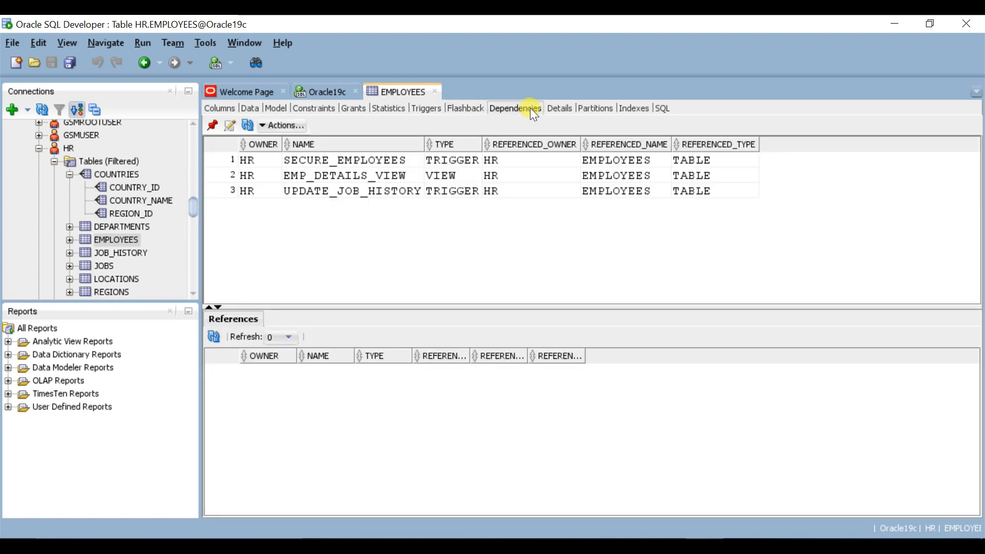
left_click(560, 108)
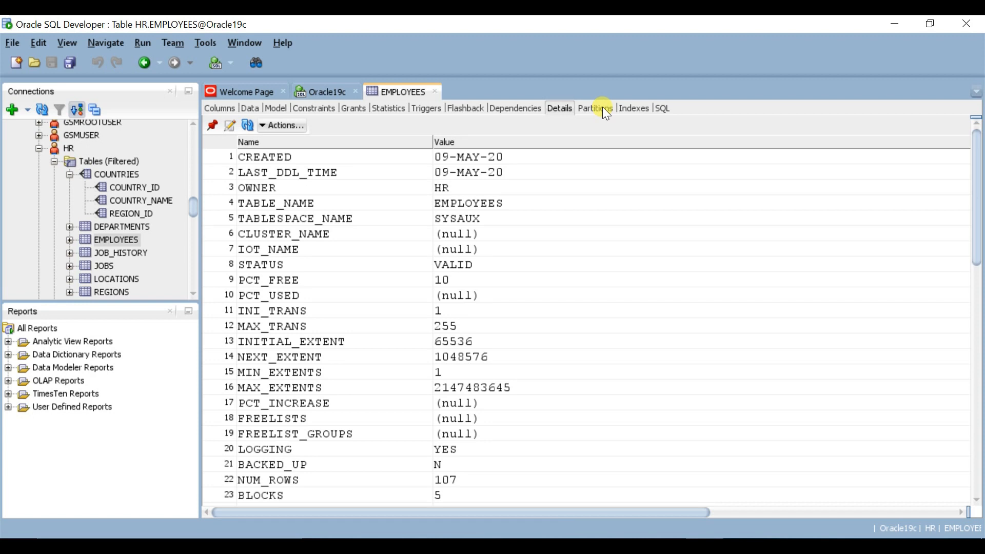
Step: Review the EMPLOYEES table's partitions and indexes, and read through its SQL definition
left_click(605, 112)
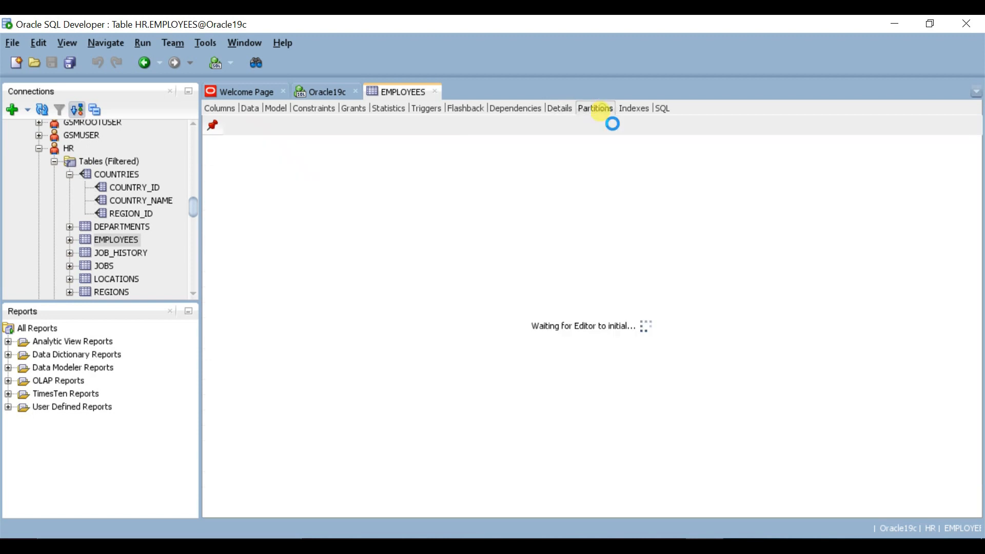
left_click(637, 110)
left_click(662, 111)
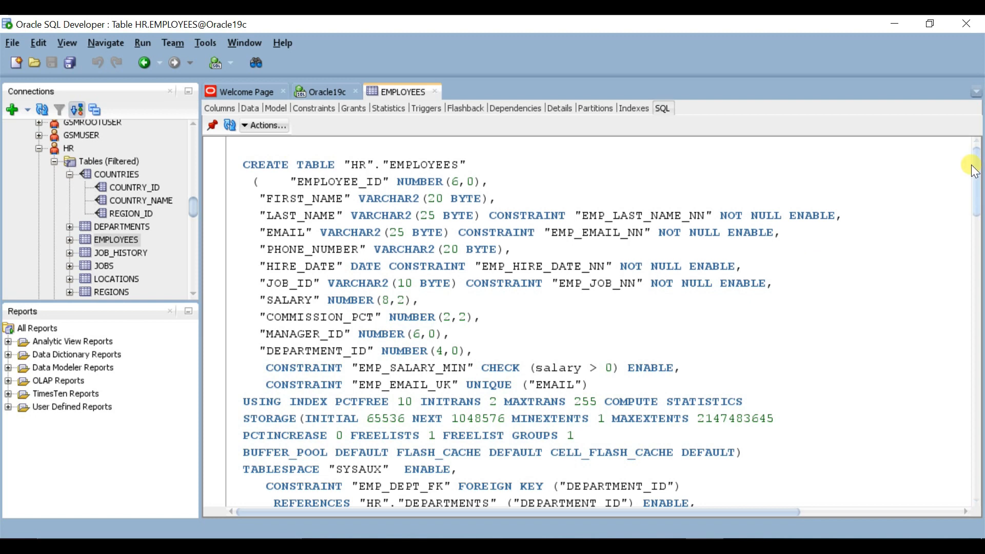
left_click_drag(975, 175, 793, 144)
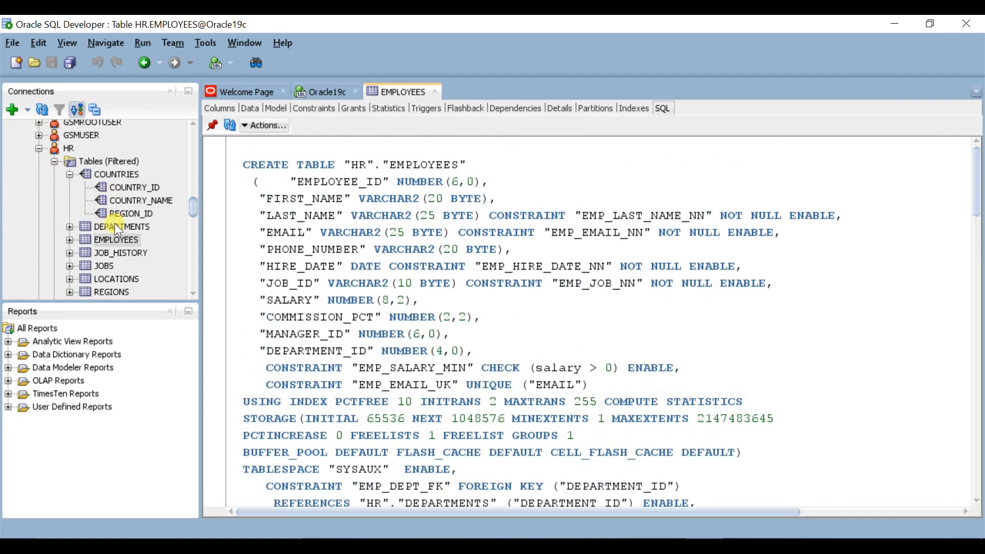
Step: Open the HR schema's COUNTRIES table and close its Data Import Wizard without importing anything
left_click(118, 173)
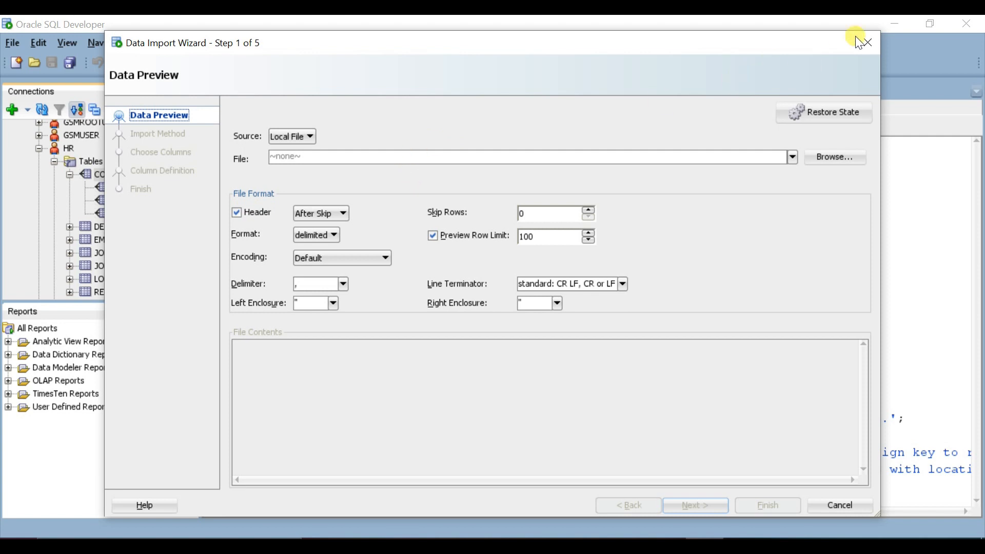
left_click(869, 43)
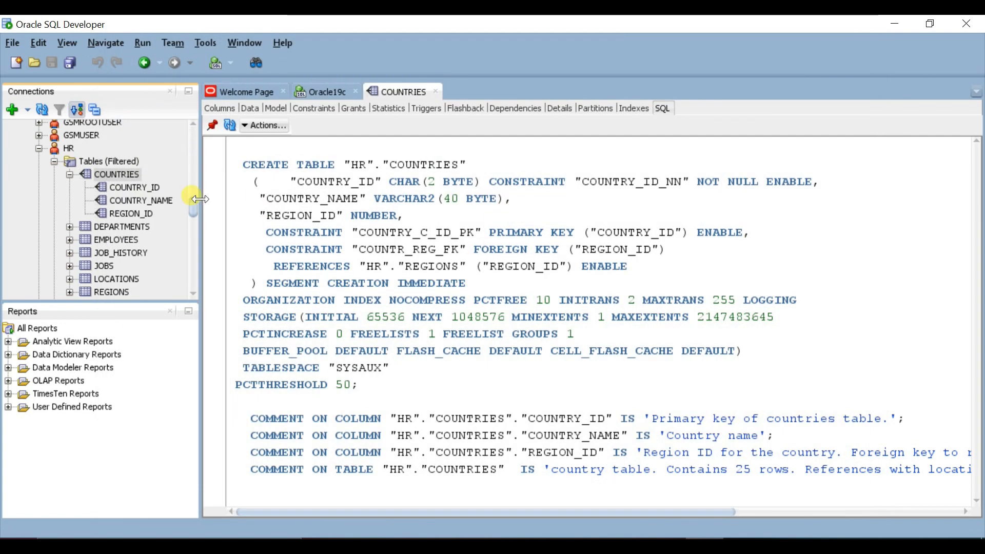
Step: Open the COUNTRIES table's edit dialog, inspect the COUNTRY_NAME and REGION_ID columns, and close it without changes
right_click(127, 176)
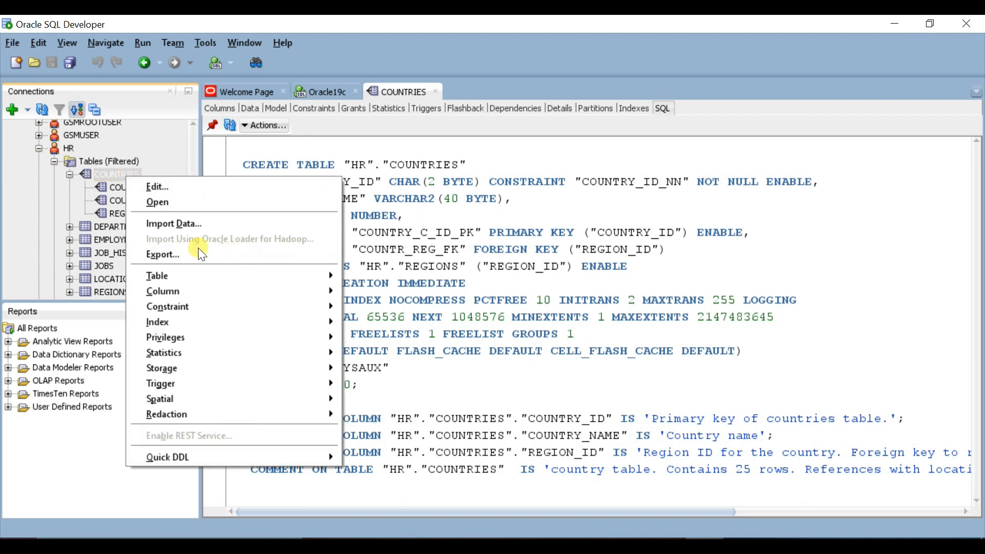
left_click(192, 186)
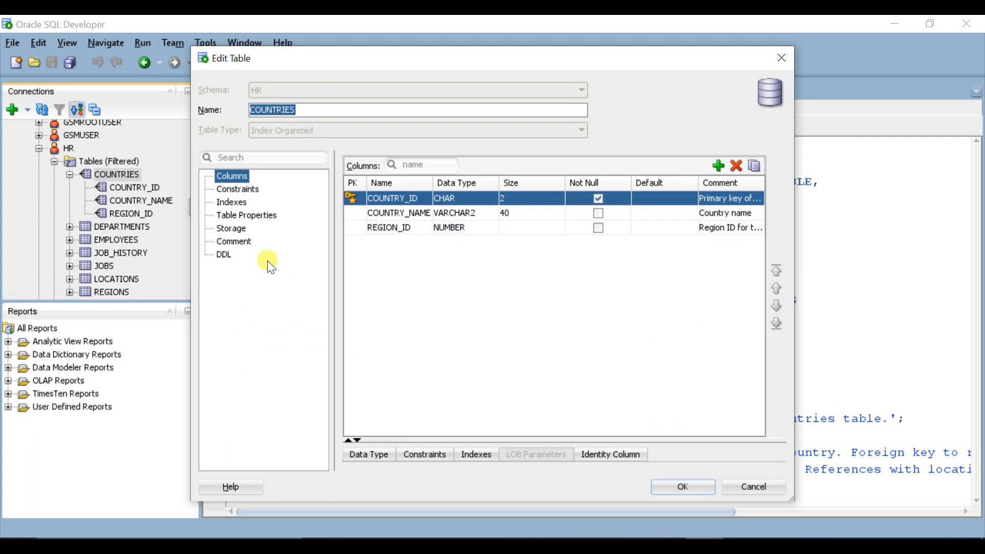
left_click(393, 211)
left_click(396, 228)
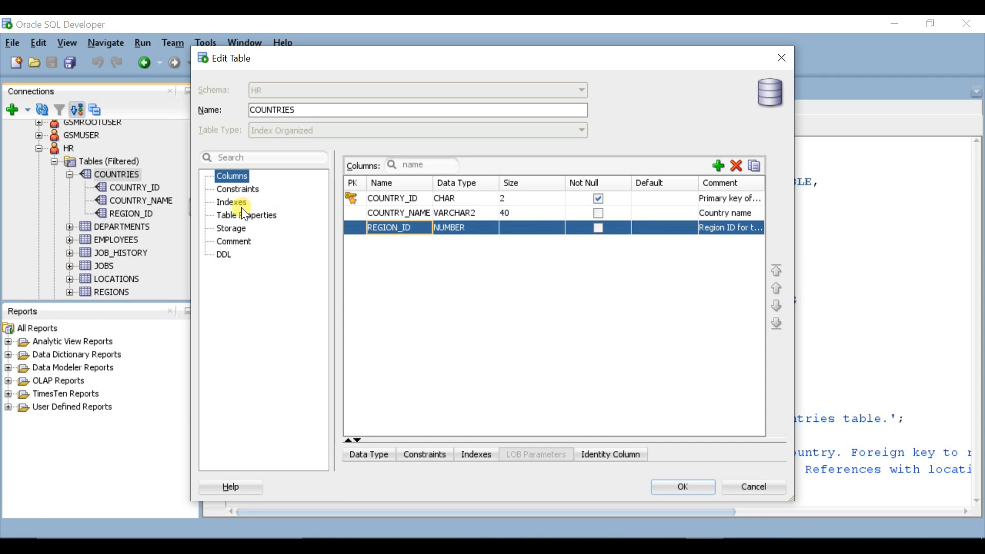
left_click(683, 488)
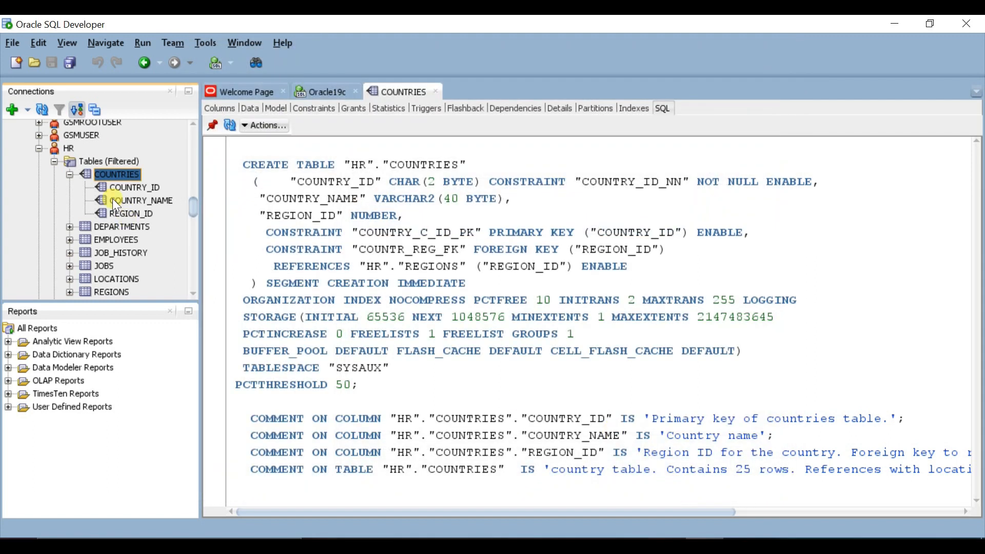
right_click(116, 174)
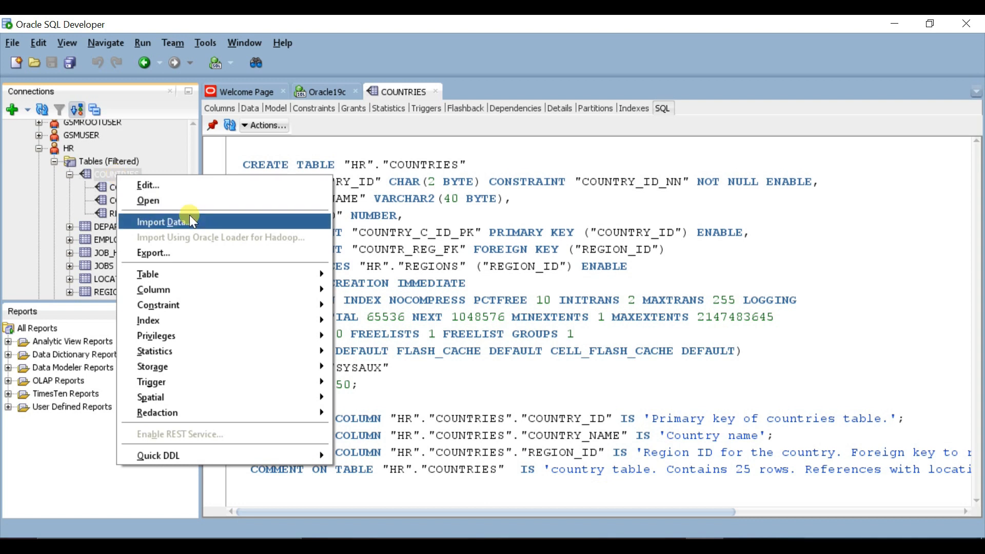
mouse_move(207, 285)
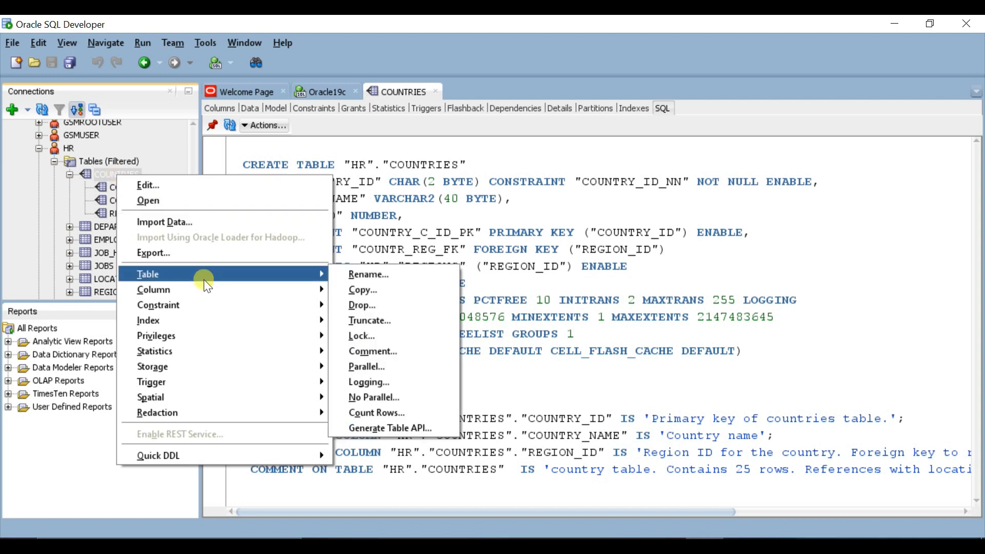
mouse_move(207, 321)
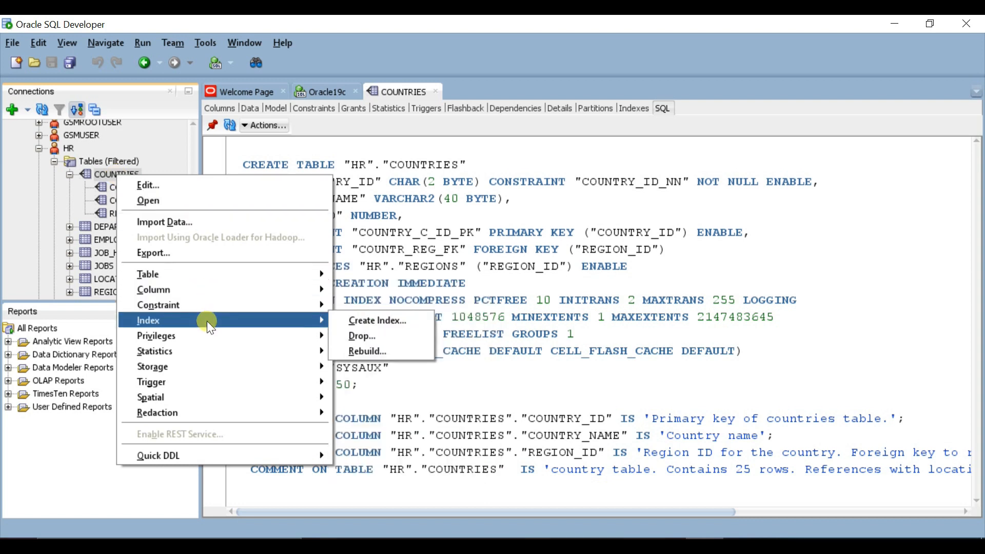
mouse_move(208, 353)
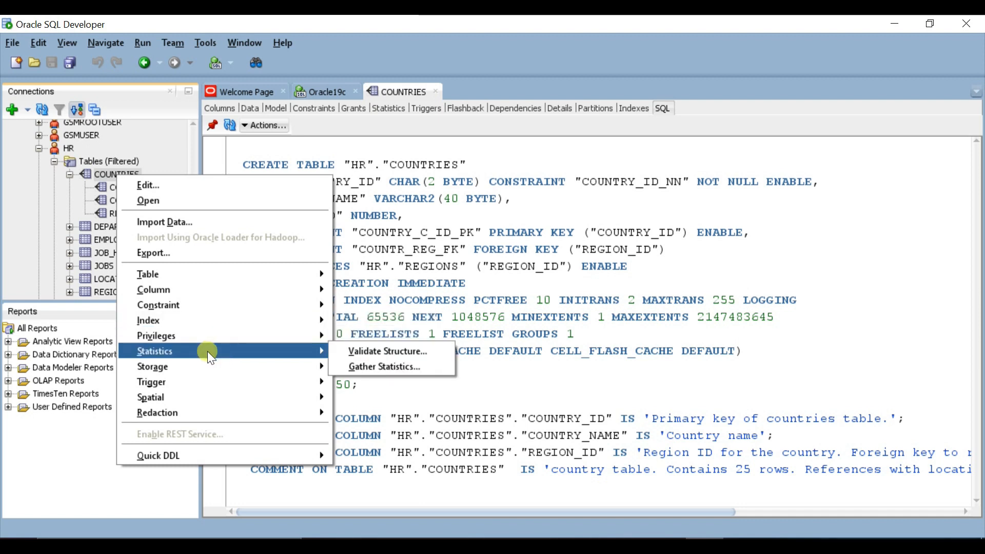
mouse_move(208, 460)
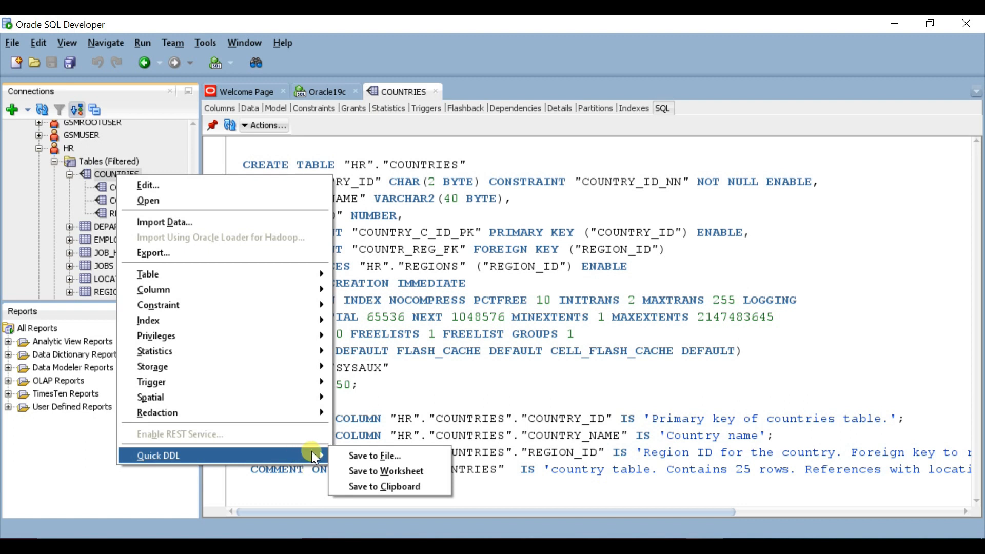
left_click(558, 198)
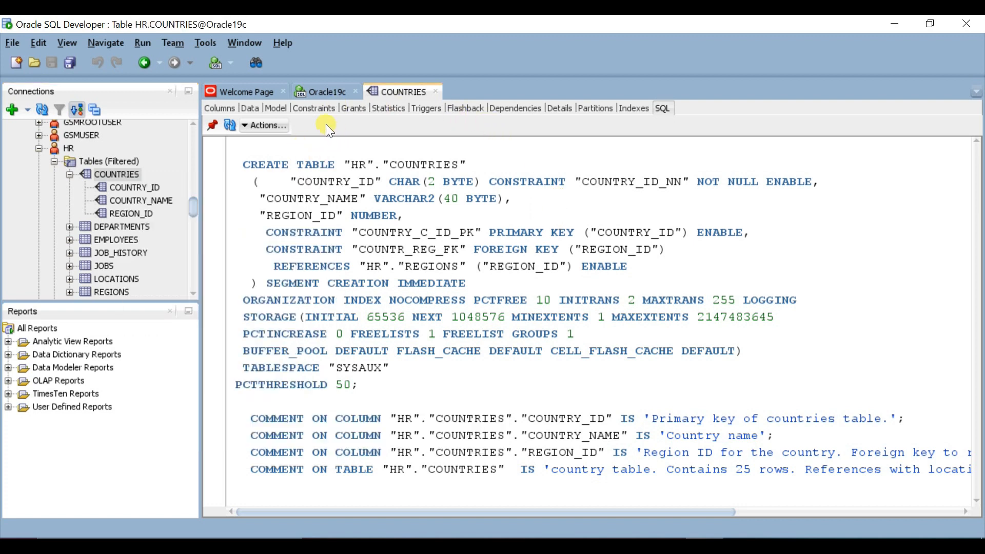
Step: Open a new SQL worksheet on the Oracle19c connection and run select * from HR.employees, enlarging the result area
left_click(221, 63)
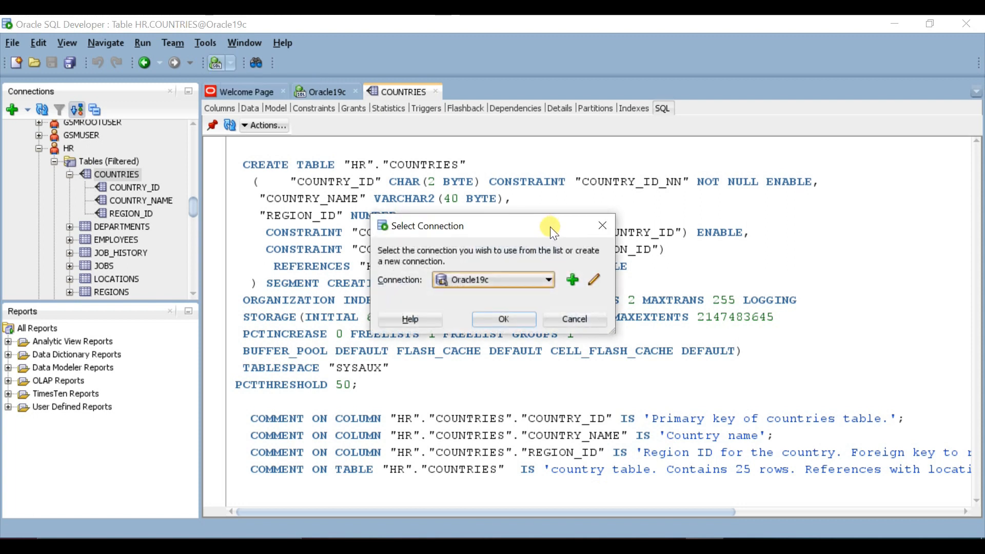
left_click(502, 318)
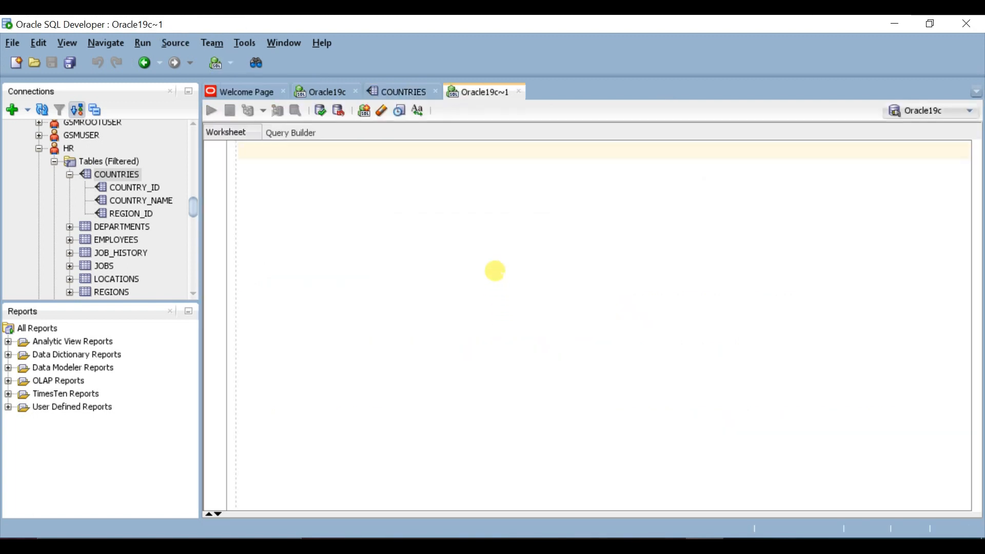
type("sel")
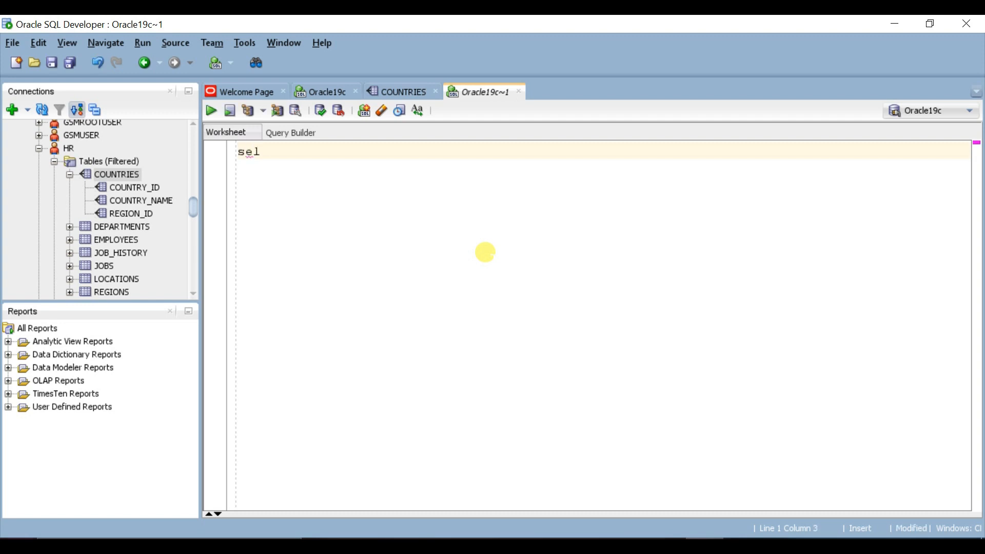
type("ect * fromm")
key("BackSpace")
type("hr.e")
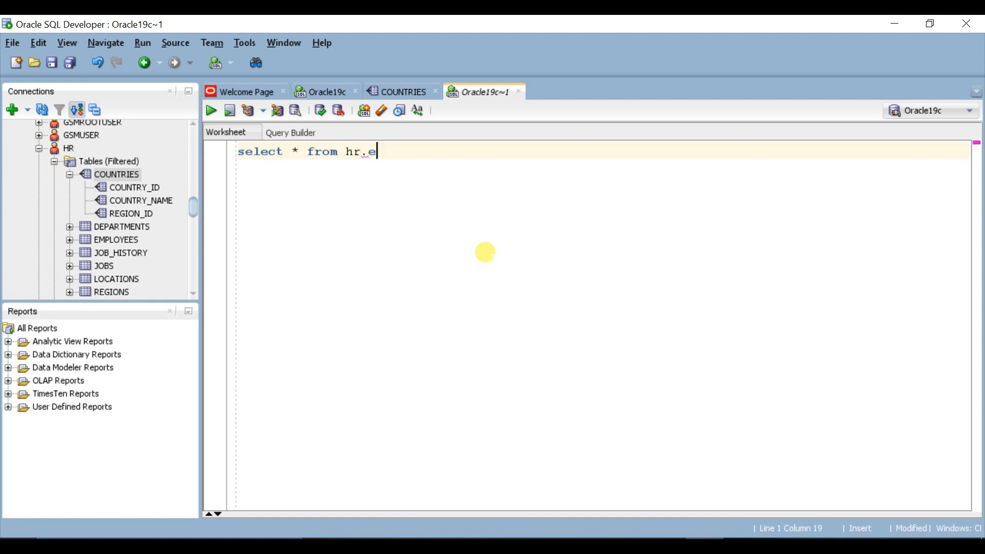
type("mp")
key("BackSpace")
key("BackSpace")
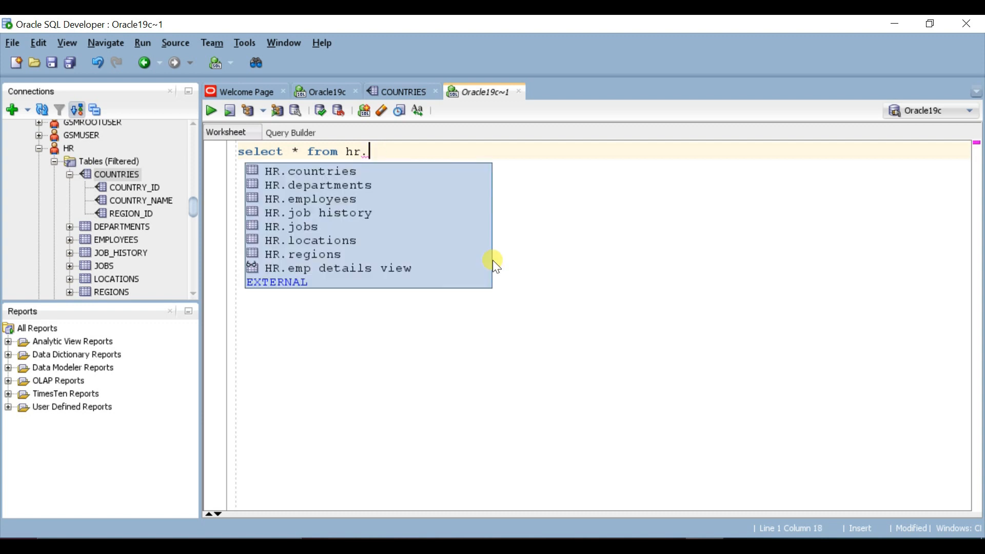
double_click(334, 199)
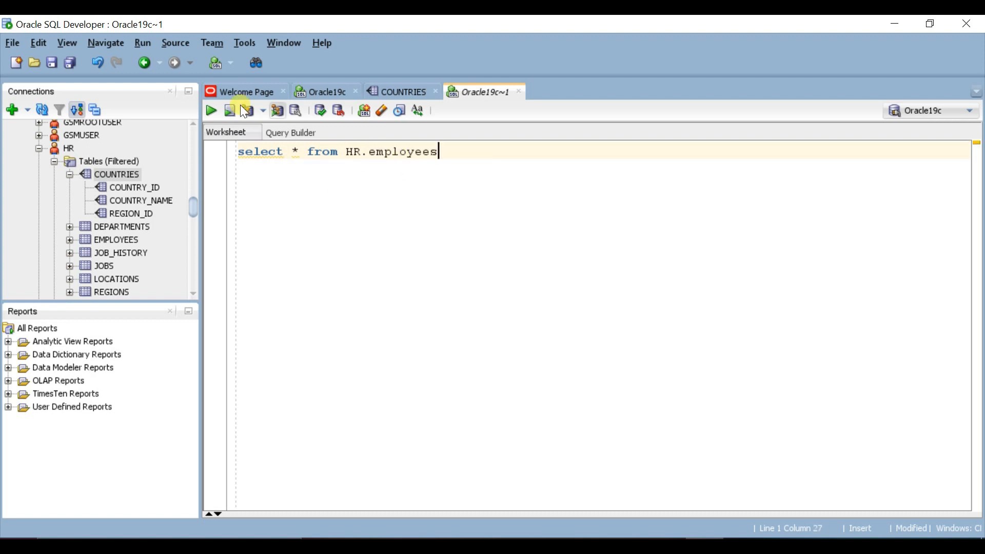
left_click(211, 111)
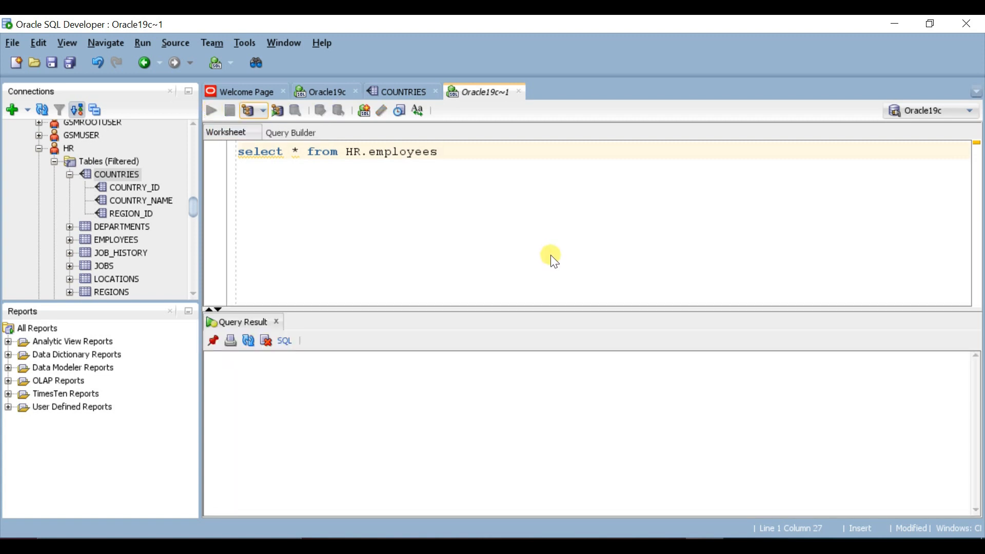
left_click_drag(495, 297, 487, 257)
left_click_drag(488, 265, 479, 216)
Step: End the employees query with a semicolon, add select * from jobs; two lines below, and run the jobs query
key("Return")
key("Return")
type("select ")
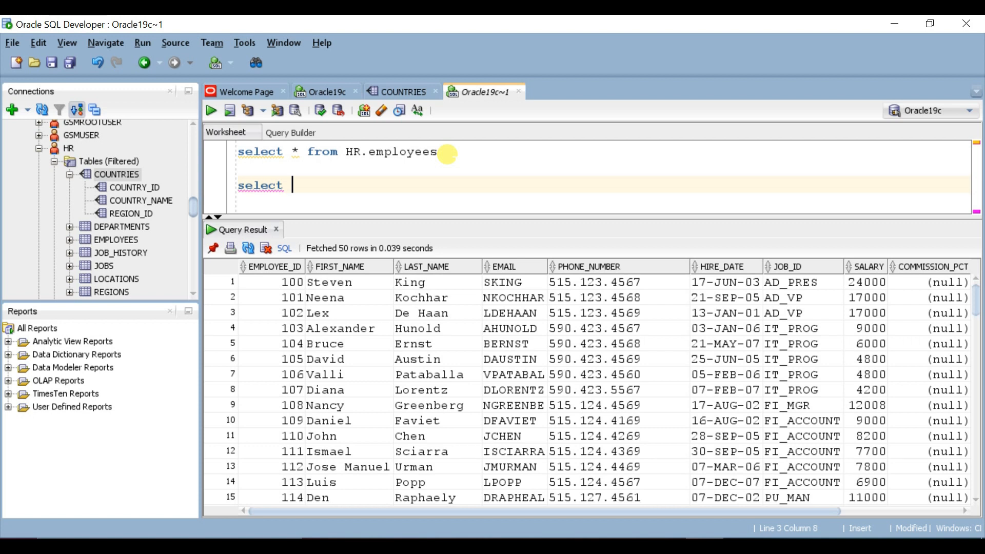
type("* from jobs;")
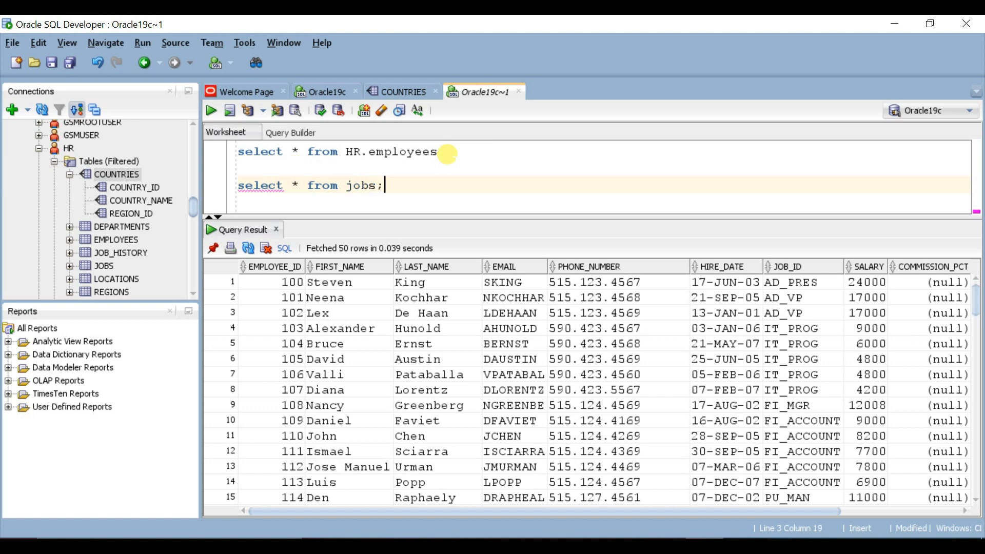
left_click(447, 154)
type(";")
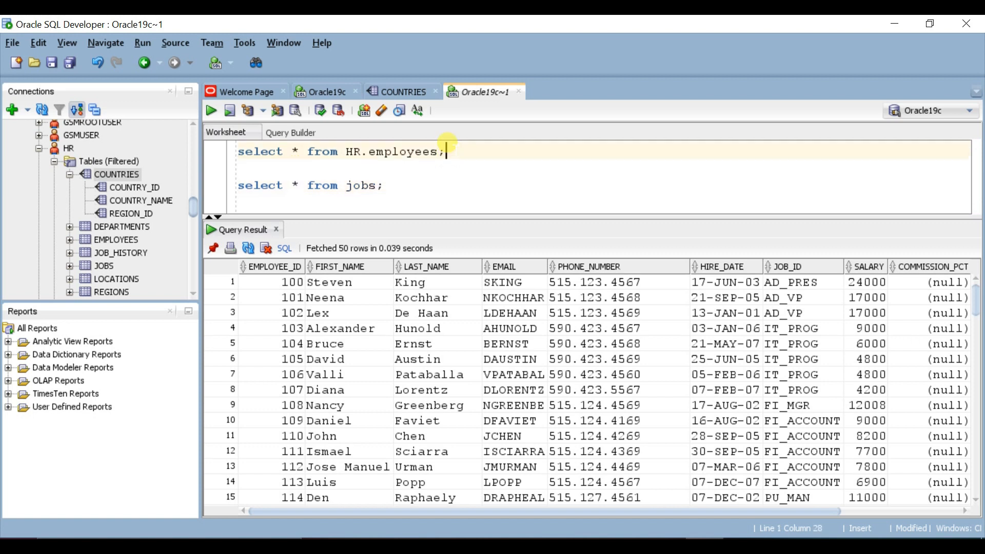
left_click(252, 186)
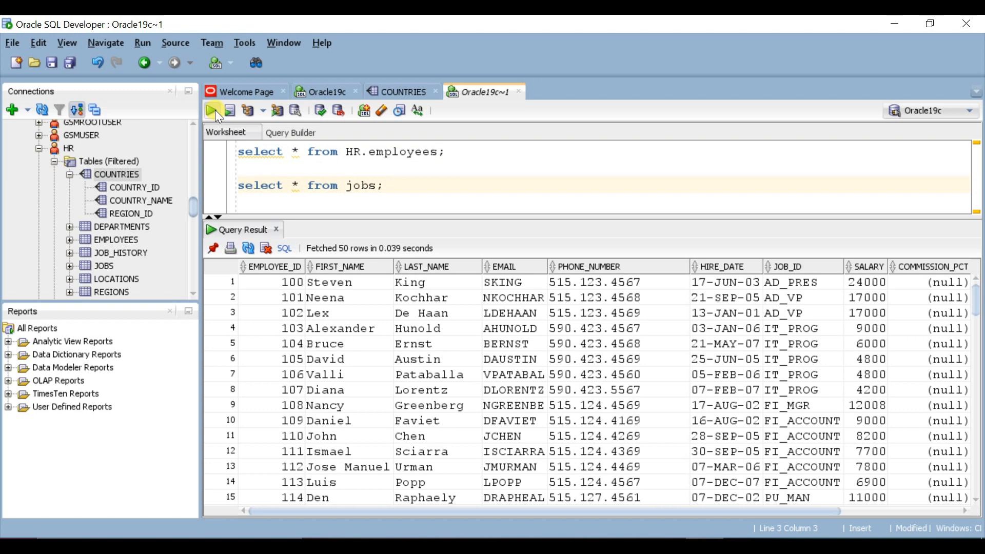
left_click(214, 110)
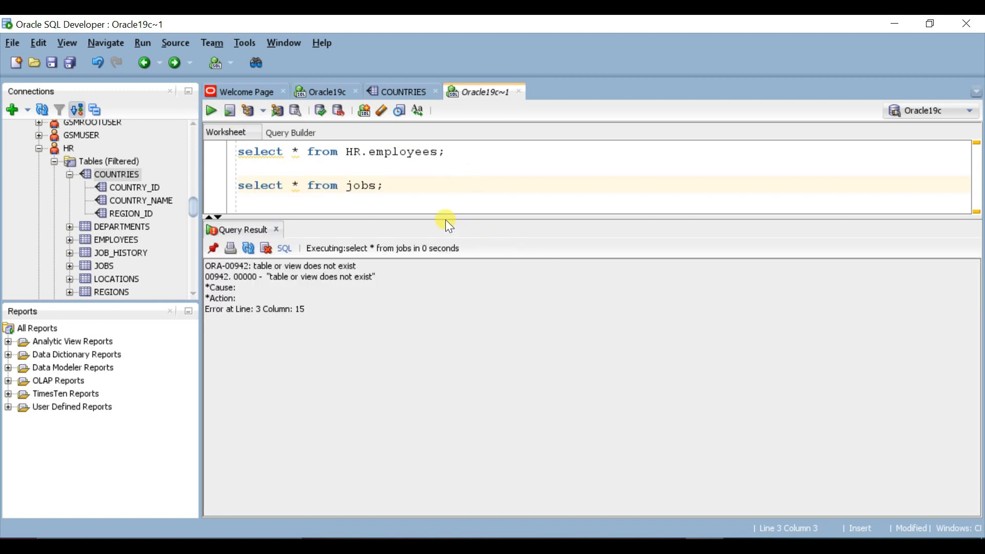
Step: Try to qualify the jobs table with the HR schema in the second query and run it again
left_click(345, 186)
type("he")
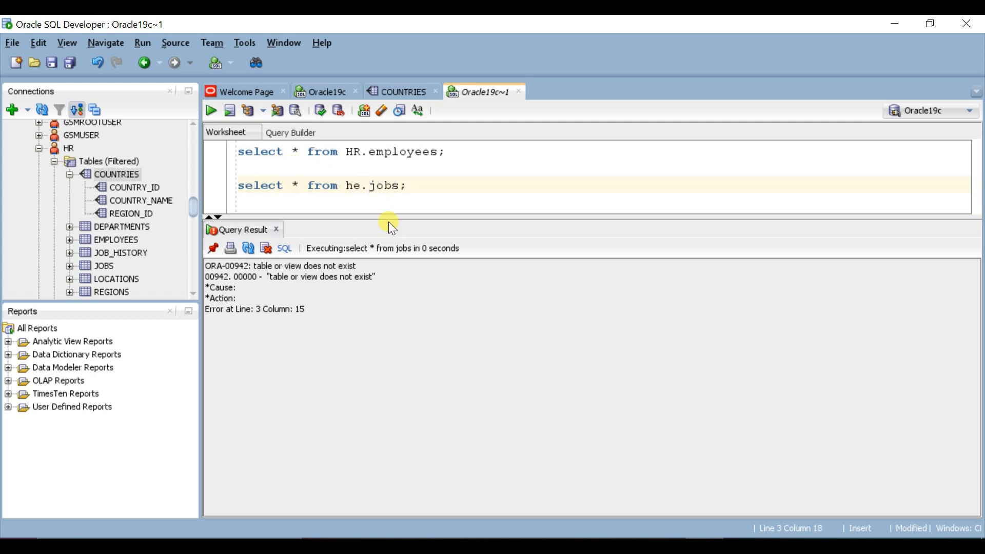
key("BackSpace")
type("r.")
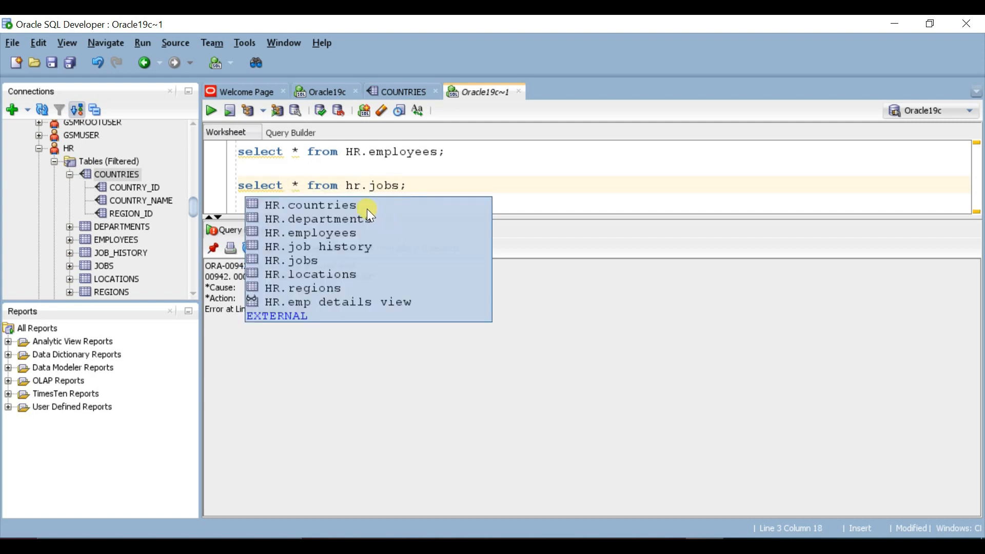
left_click(308, 264)
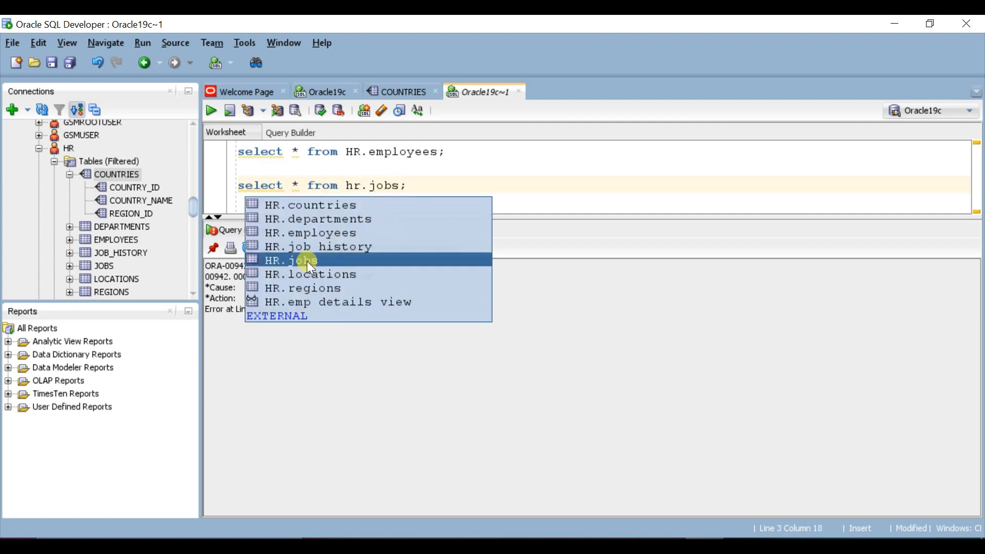
left_click(307, 261)
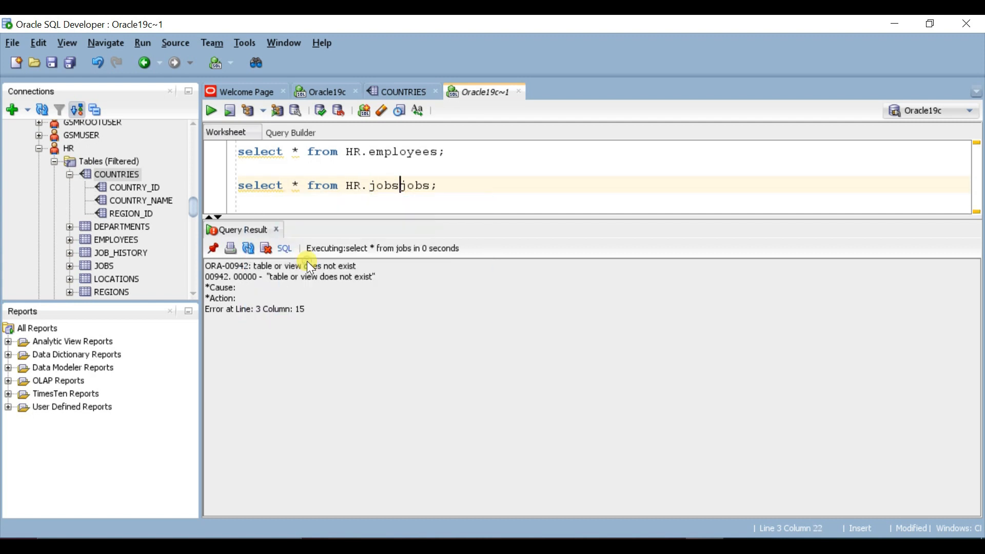
left_click(212, 111)
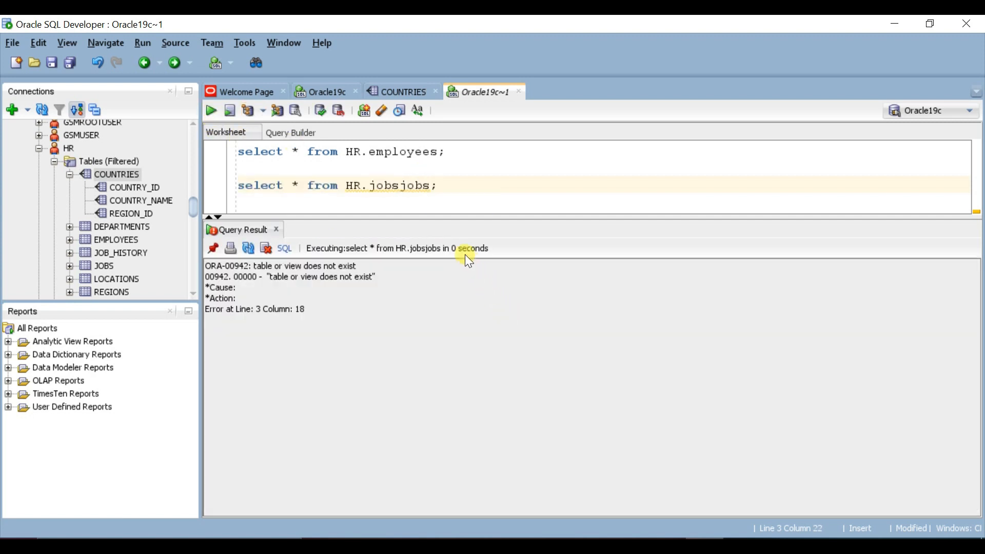
Step: Correct the second query to select * from HR.jobs; and run it, finally collapsing the HR schema in the connections tree
left_click(432, 187)
key("BackSpace")
key("BackSpace")
key("BackSpace")
key("BackSpace")
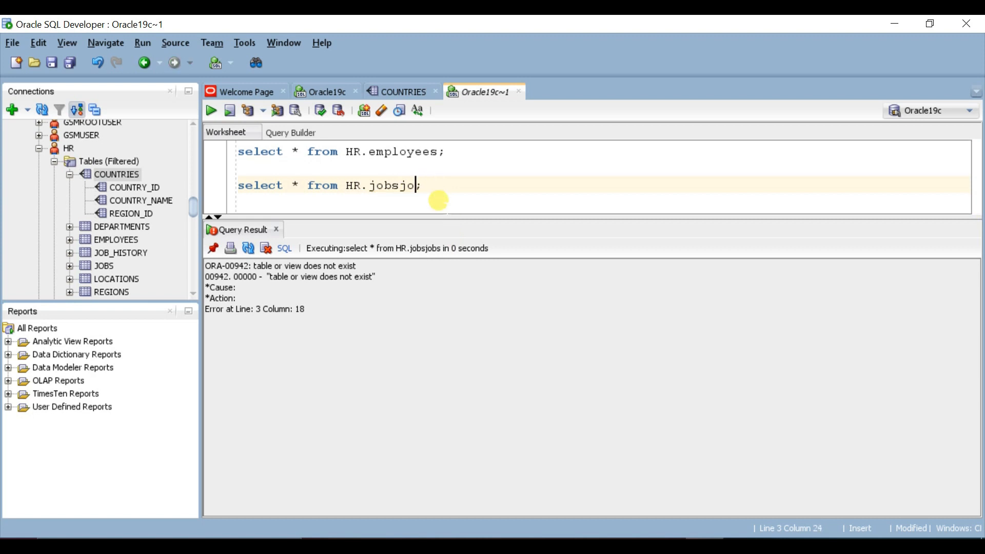
left_click(210, 110)
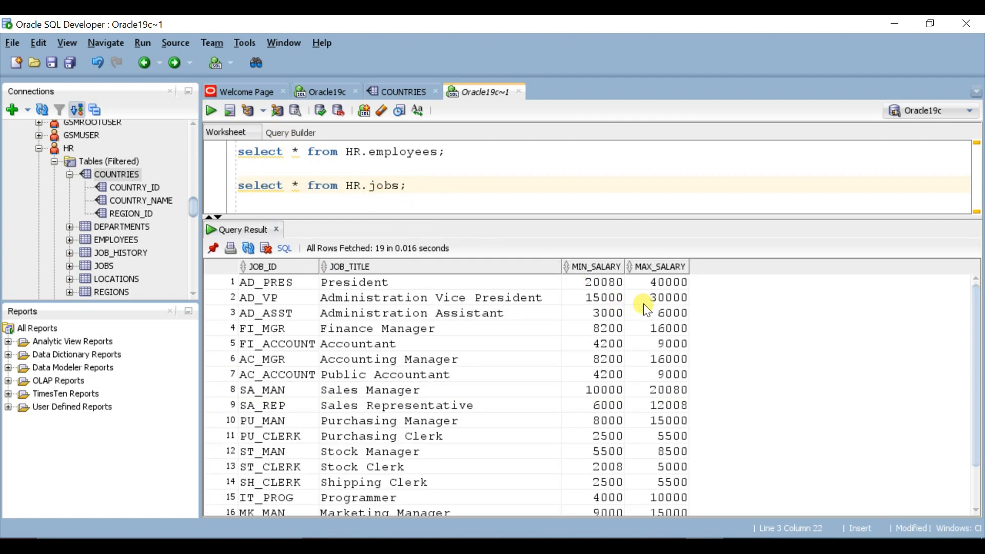
left_click(38, 148)
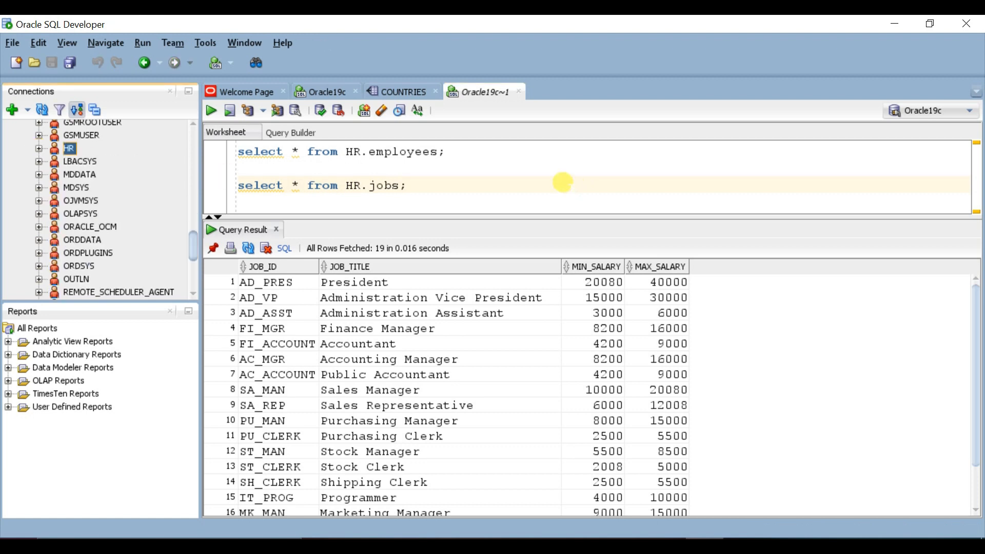
mouse_move(666, 546)
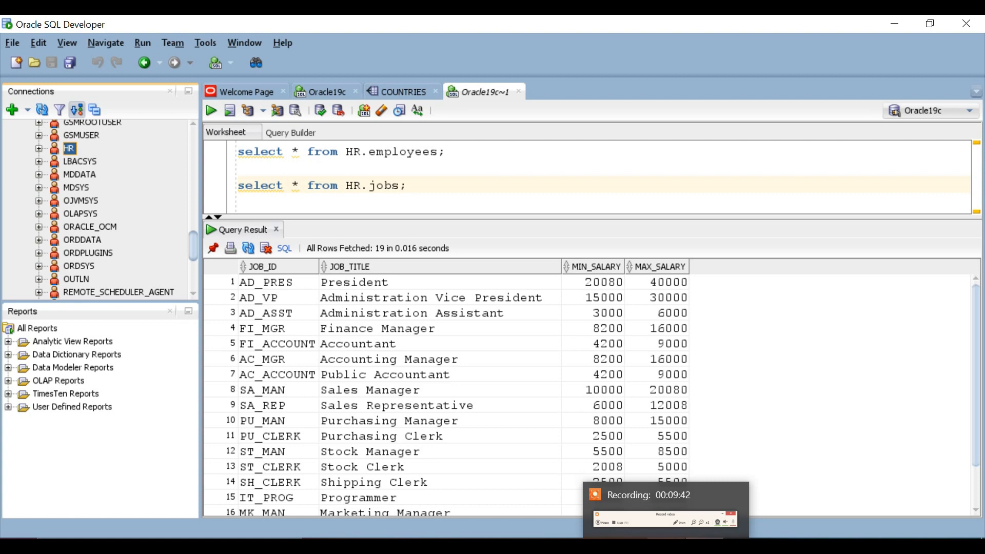
left_click(666, 546)
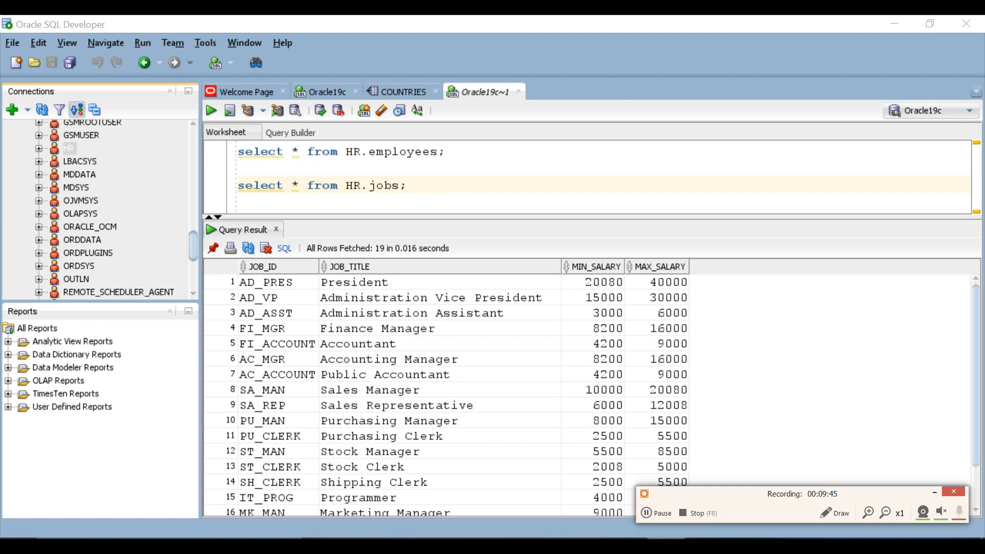
left_click(691, 512)
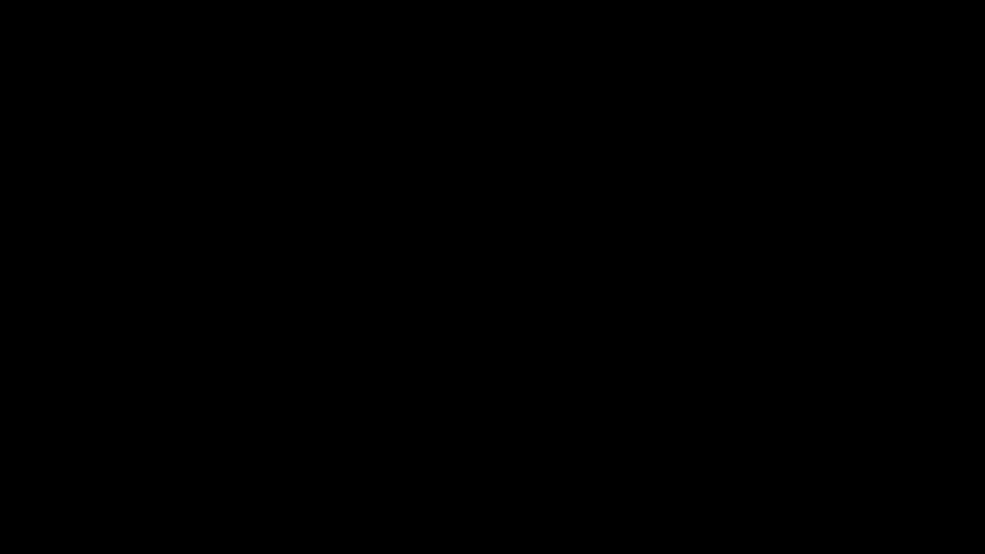